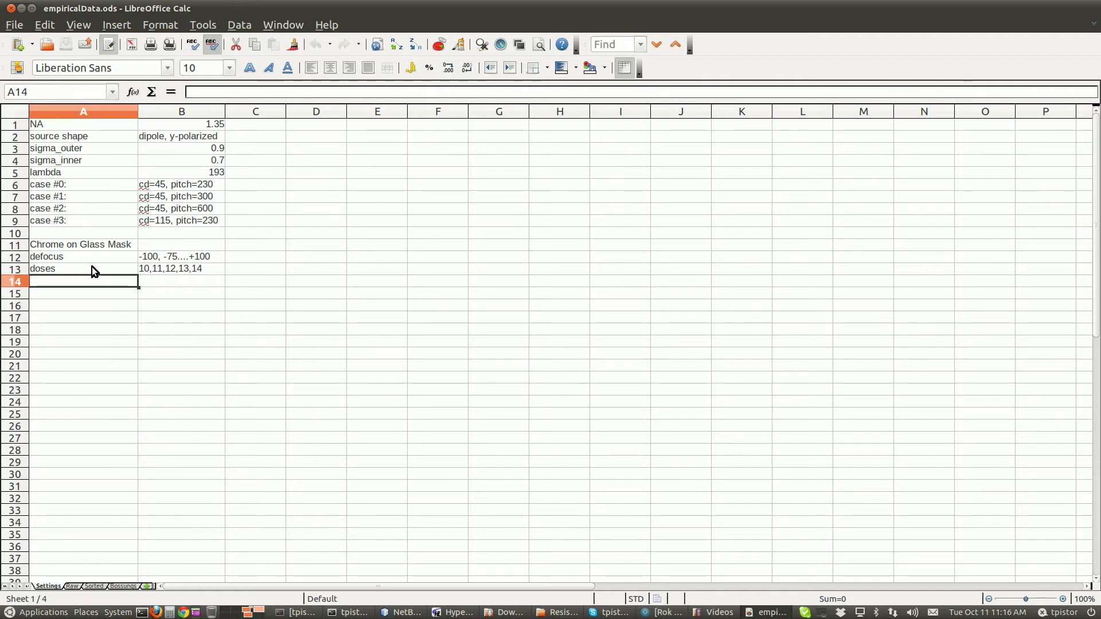
# Check the four case labels and the cd and pitch listed for cases #1–#3.
pyautogui.moveTo(88, 184); pyautogui.dragTo(86, 223)
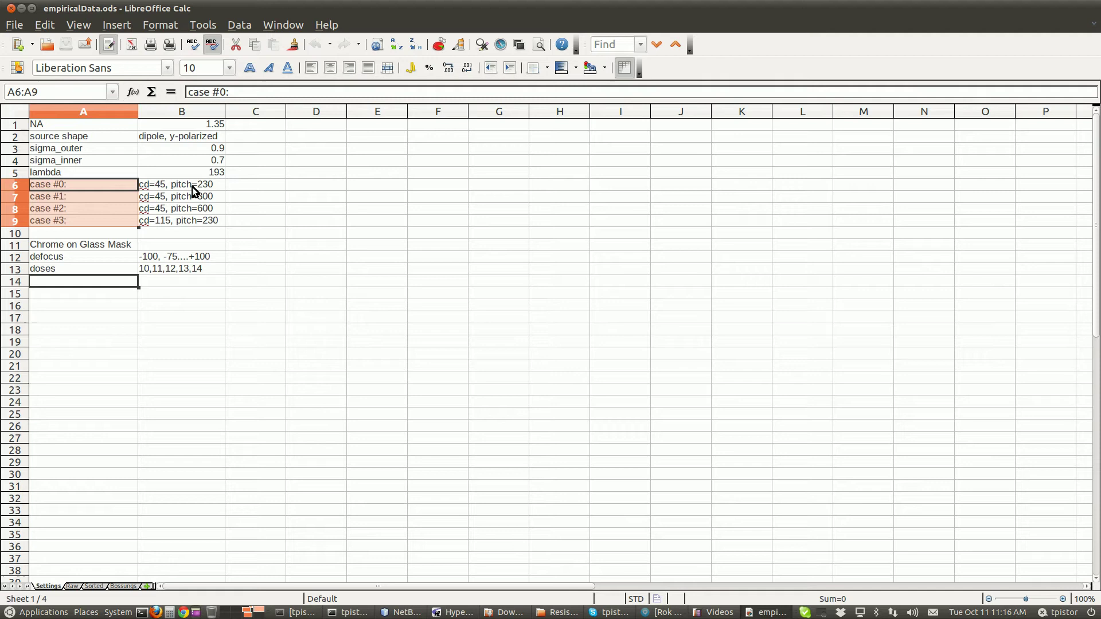
pyautogui.click(156, 198)
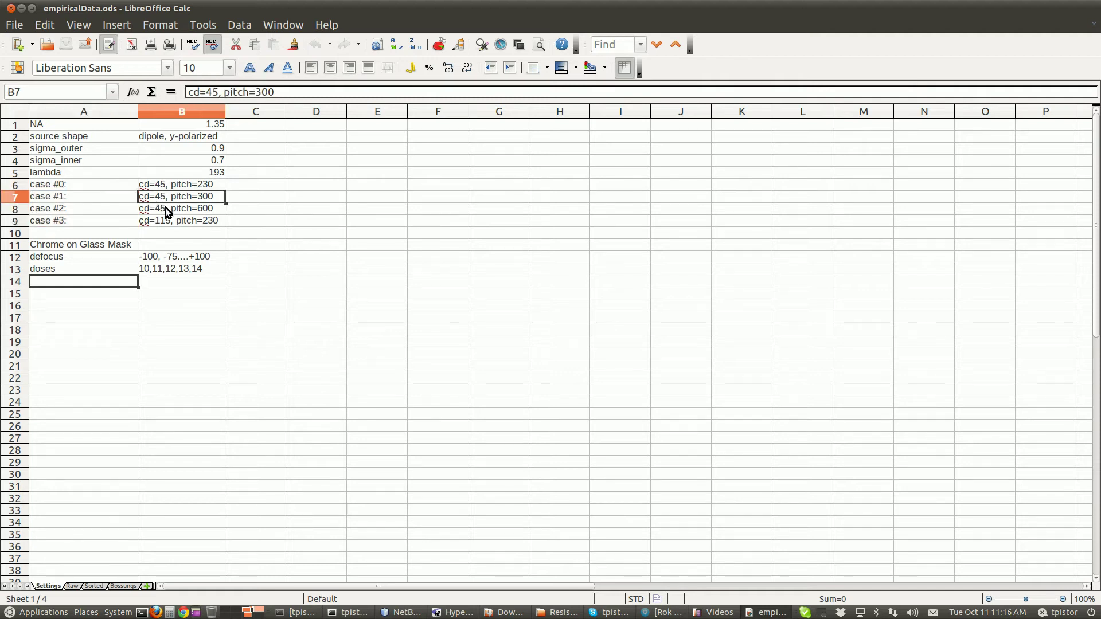
pyautogui.click(146, 215)
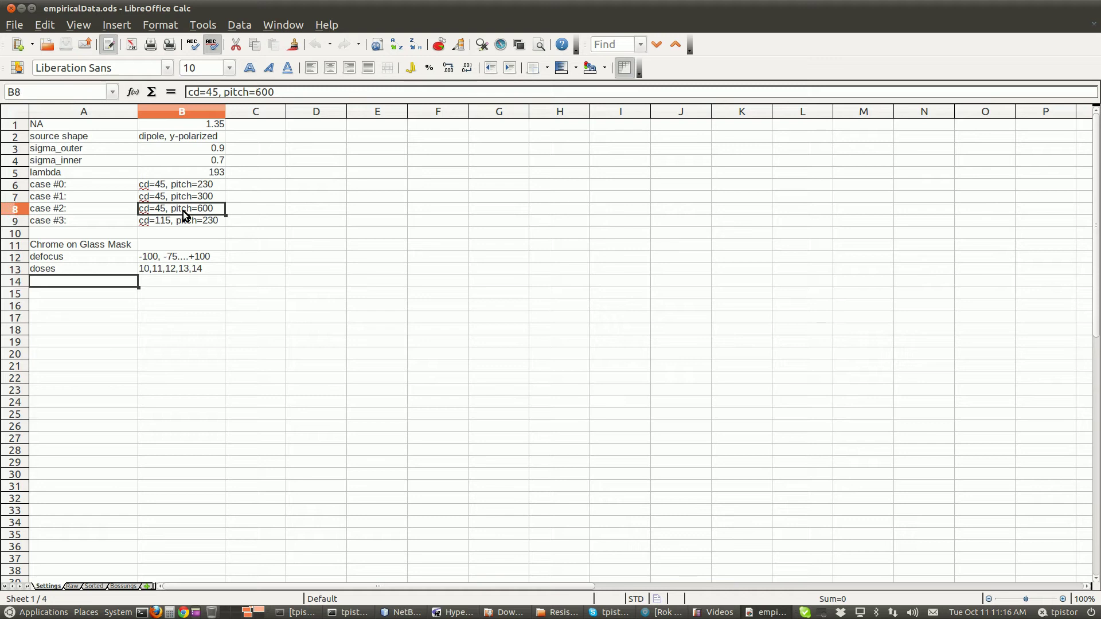
pyautogui.click(171, 221)
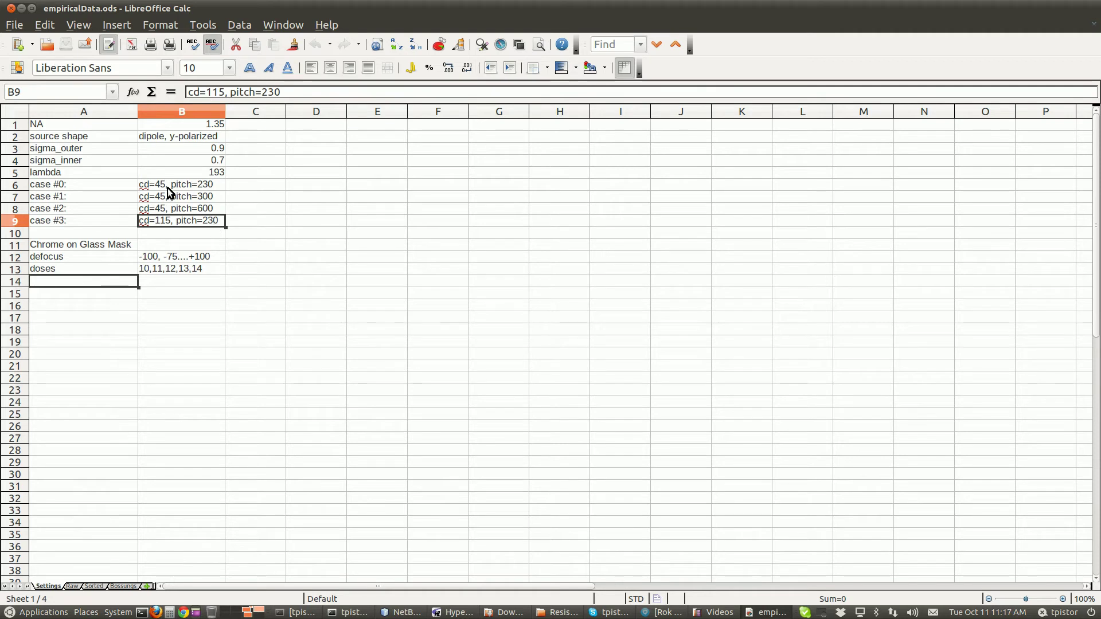
# Review the optics settings (NA 1.35, dipole y-polarized source, sigma inner 0.7, lambda 193), defocus range and dose list.
pyautogui.click(169, 125)
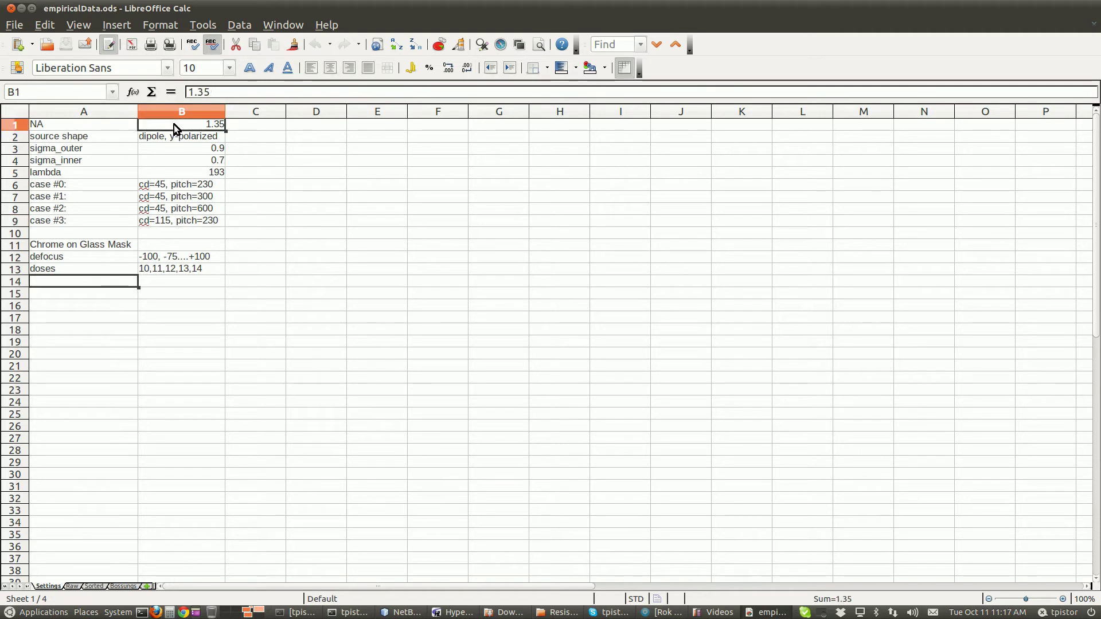
pyautogui.click(171, 137)
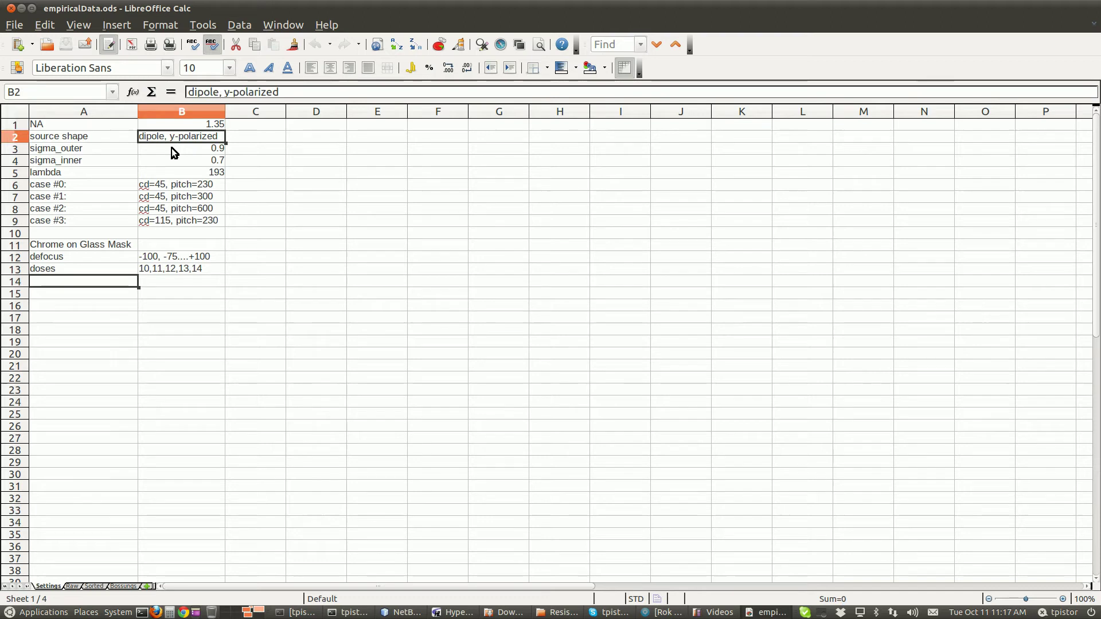
pyautogui.click(171, 148)
pyautogui.click(170, 159)
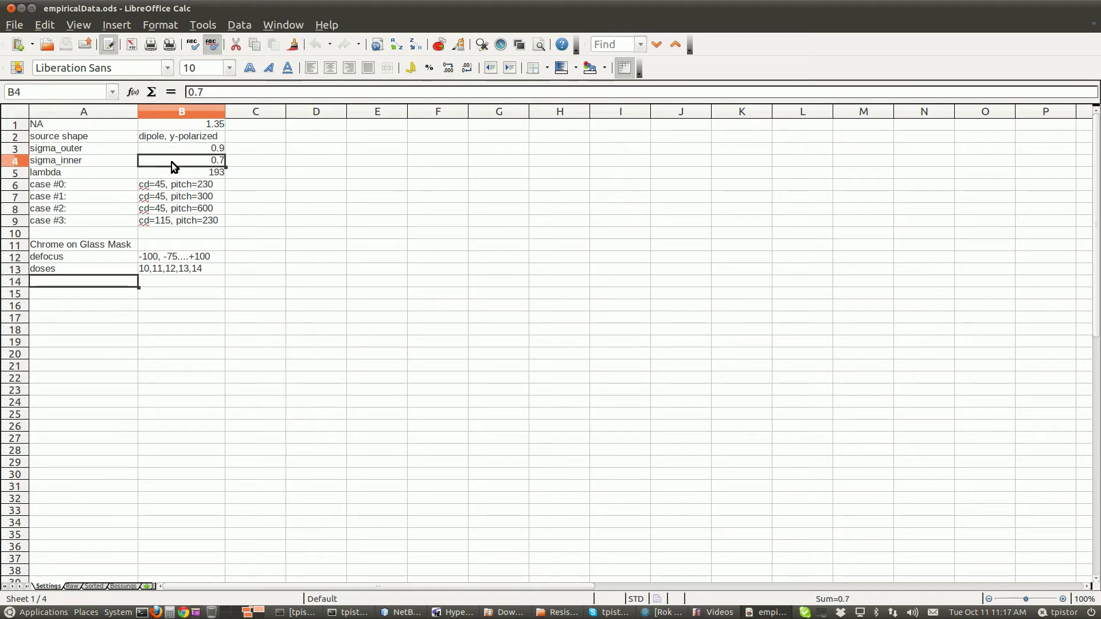
pyautogui.click(173, 171)
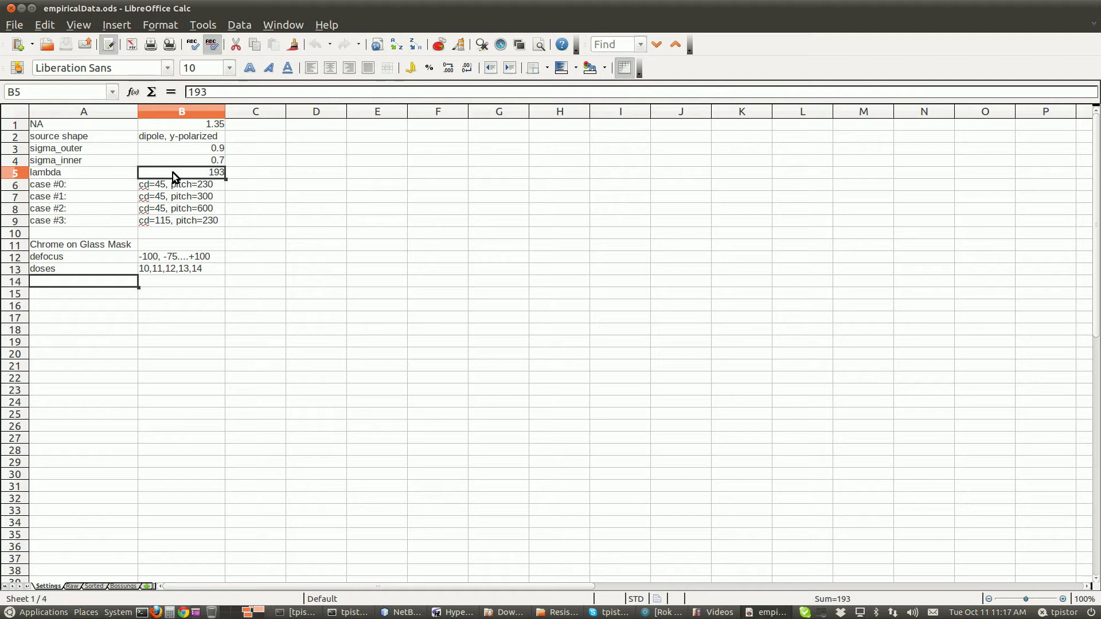
pyautogui.click(81, 260)
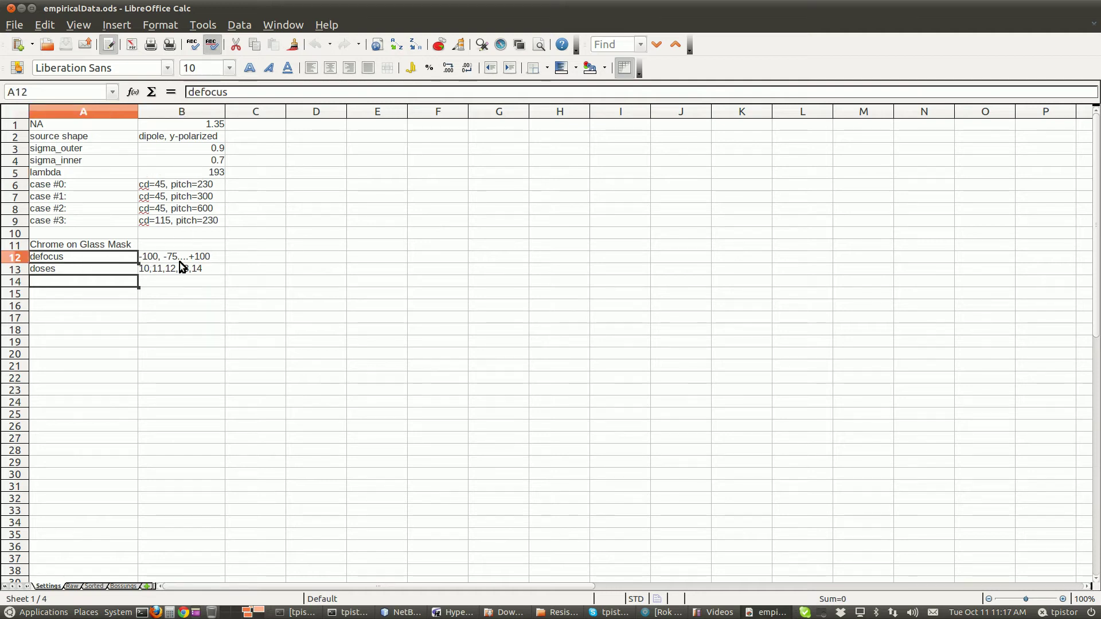
pyautogui.click(105, 269)
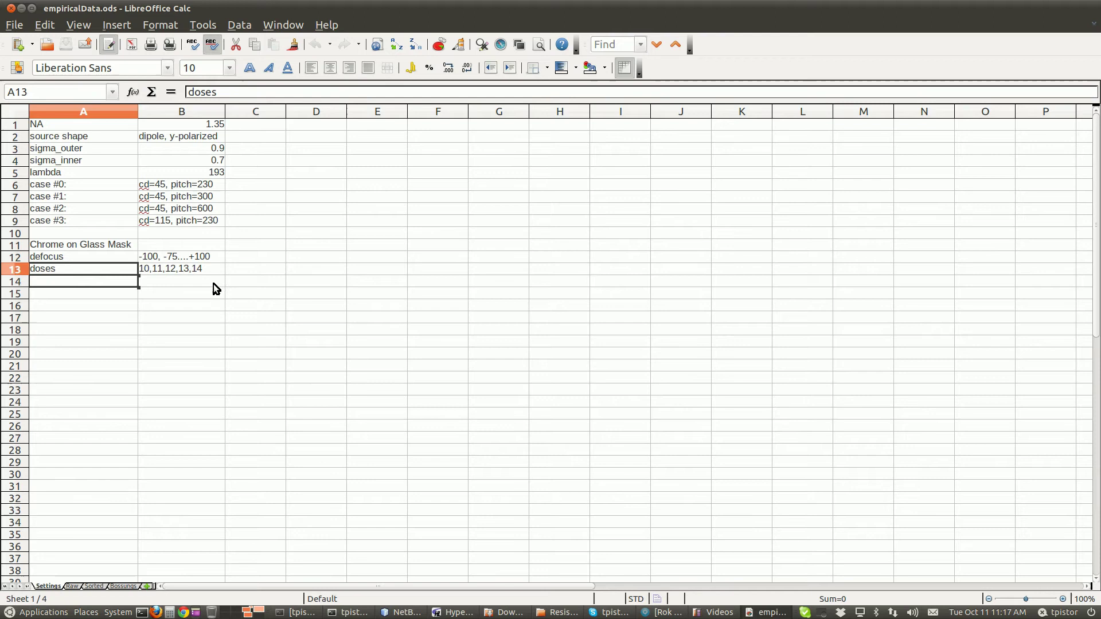
# Look over the Raw sheet's defocus, dose, case and cd columns, then the Sorted and Bossungs sheets.
pyautogui.click(72, 586)
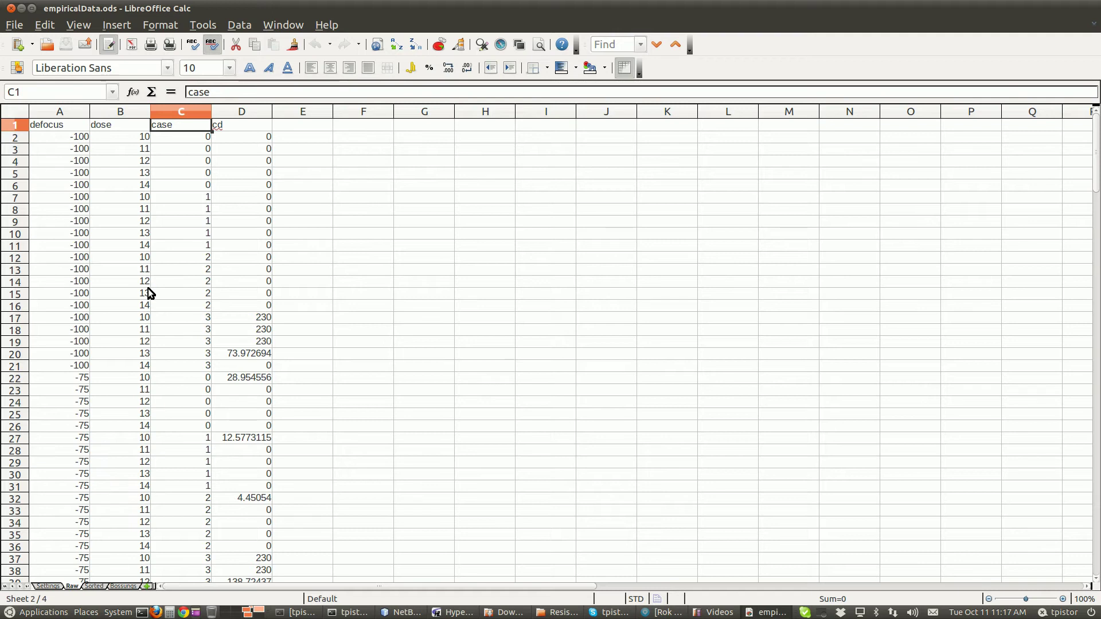
pyautogui.click(72, 127)
pyautogui.click(102, 126)
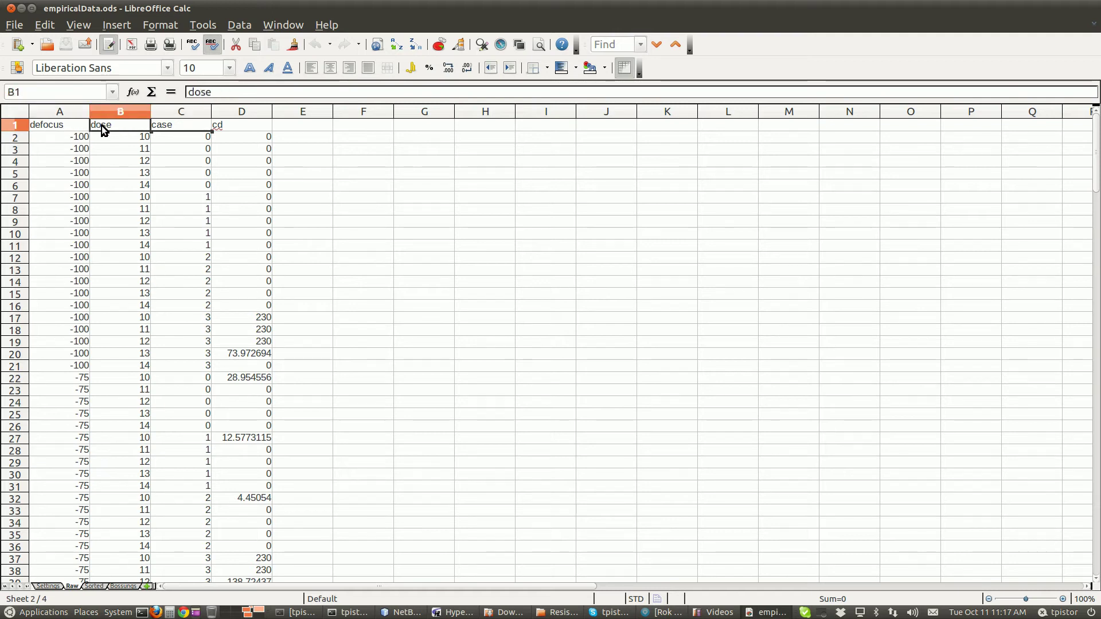
pyautogui.click(156, 126)
pyautogui.click(232, 126)
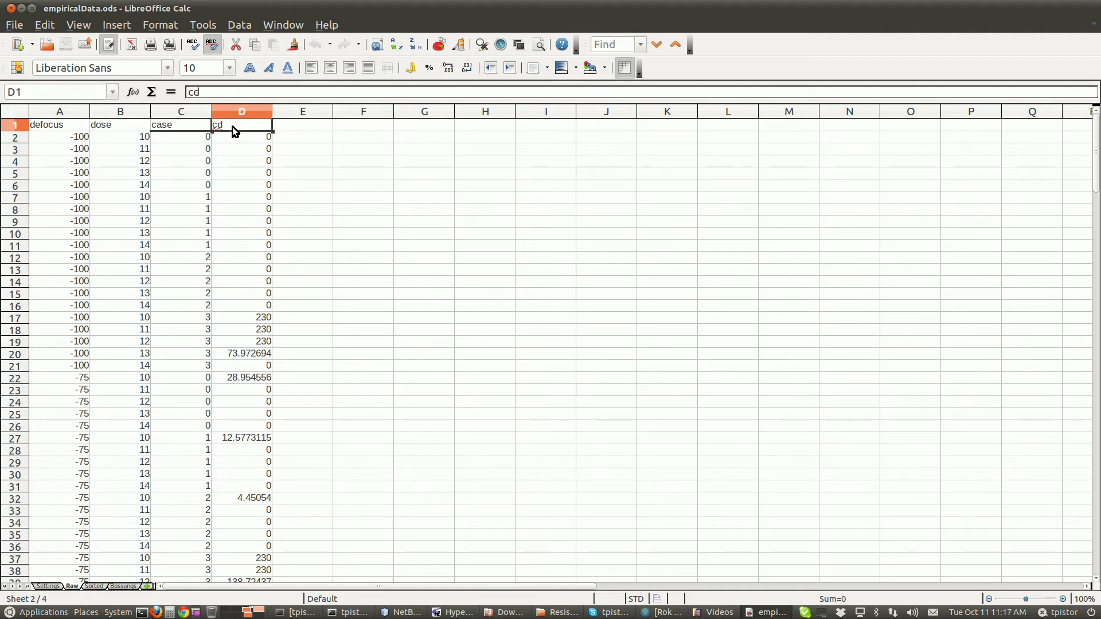
pyautogui.scroll(-20, 259, 175)
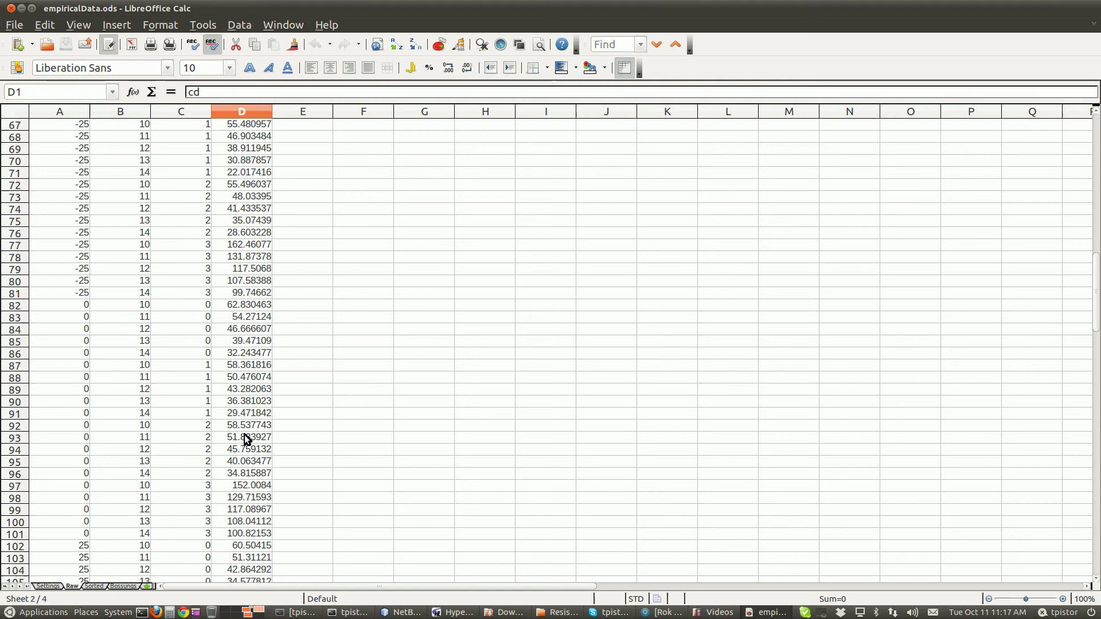
pyautogui.scroll(-3, 246, 444)
pyautogui.click(93, 585)
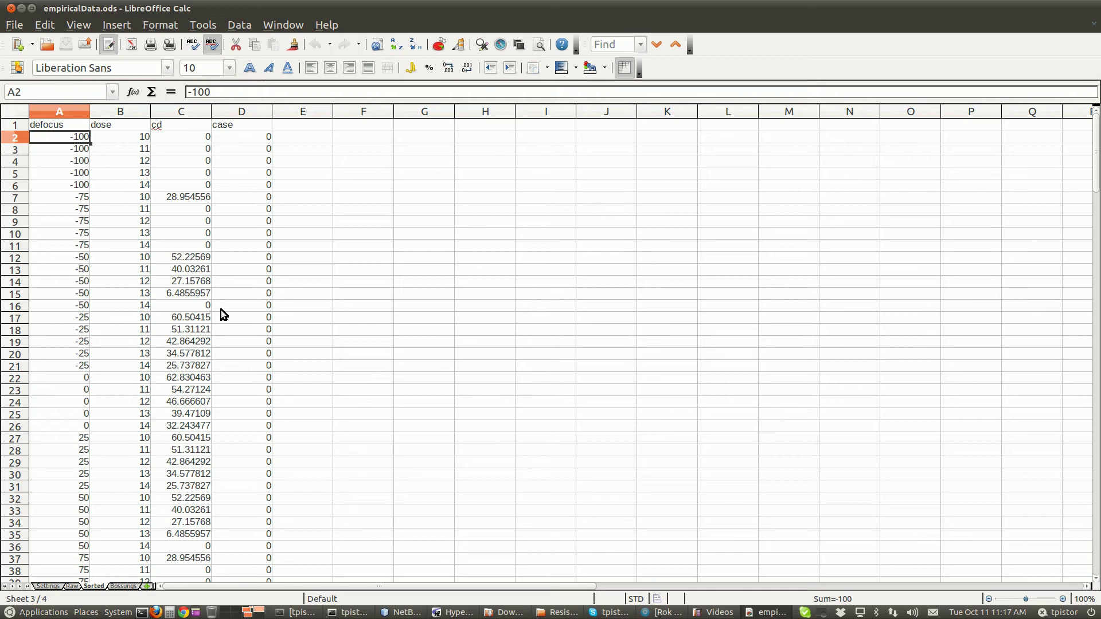
pyautogui.click(123, 586)
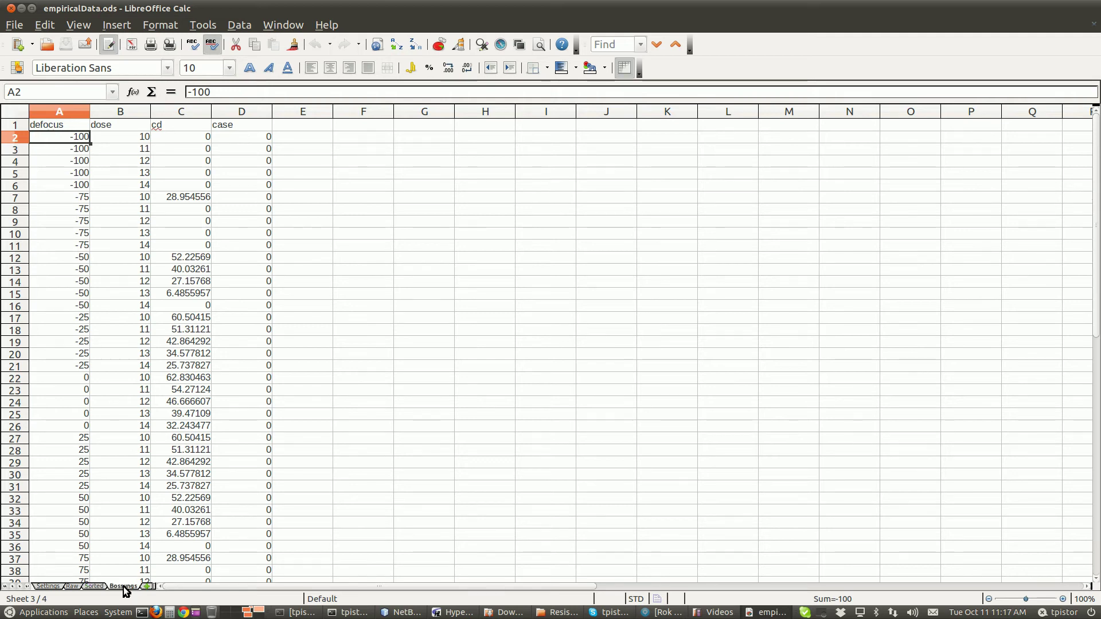
# Scroll through the Bossungs cd tables and charts for cd=45 at pitch 300/600 and cd=115 at pitch 230.
pyautogui.scroll(-12, 717, 321)
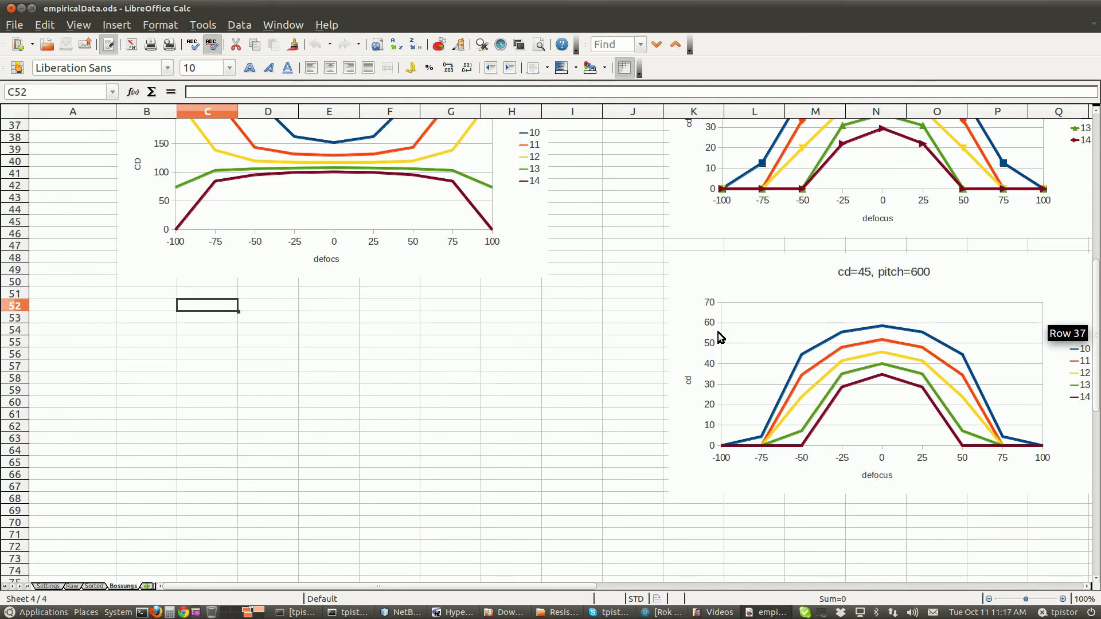
pyautogui.scroll(7, 718, 332)
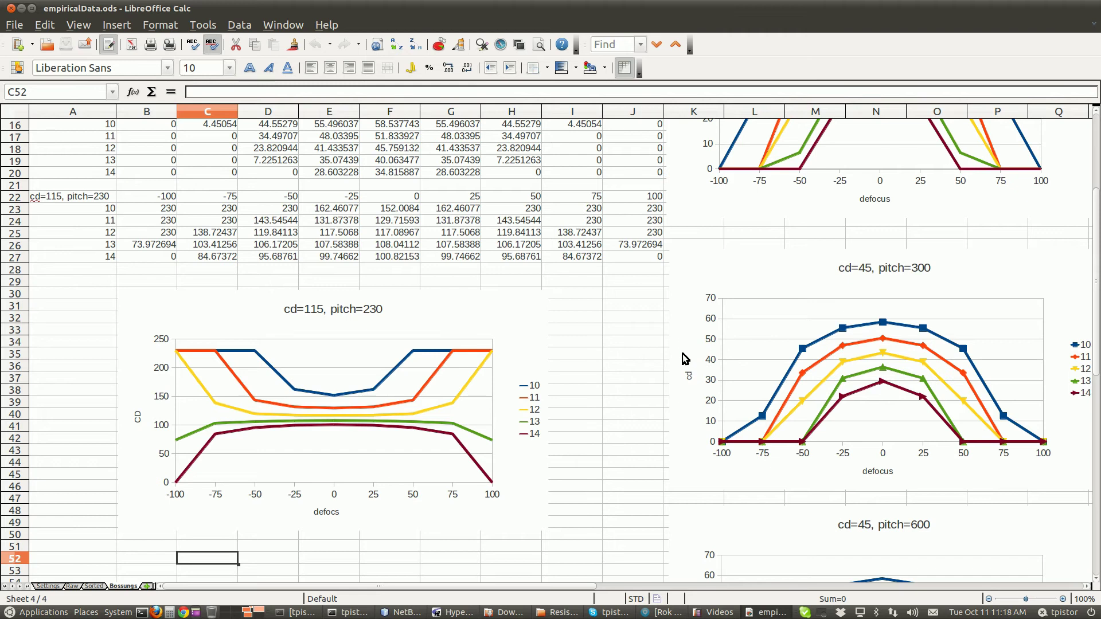
pyautogui.scroll(3, 715, 325)
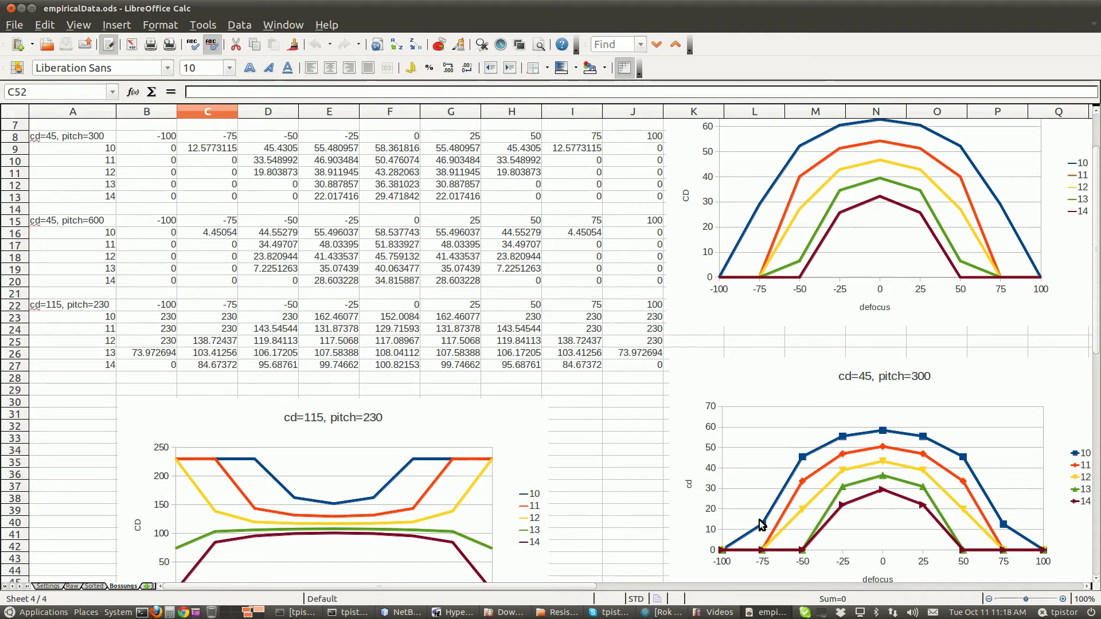
pyautogui.click(826, 612)
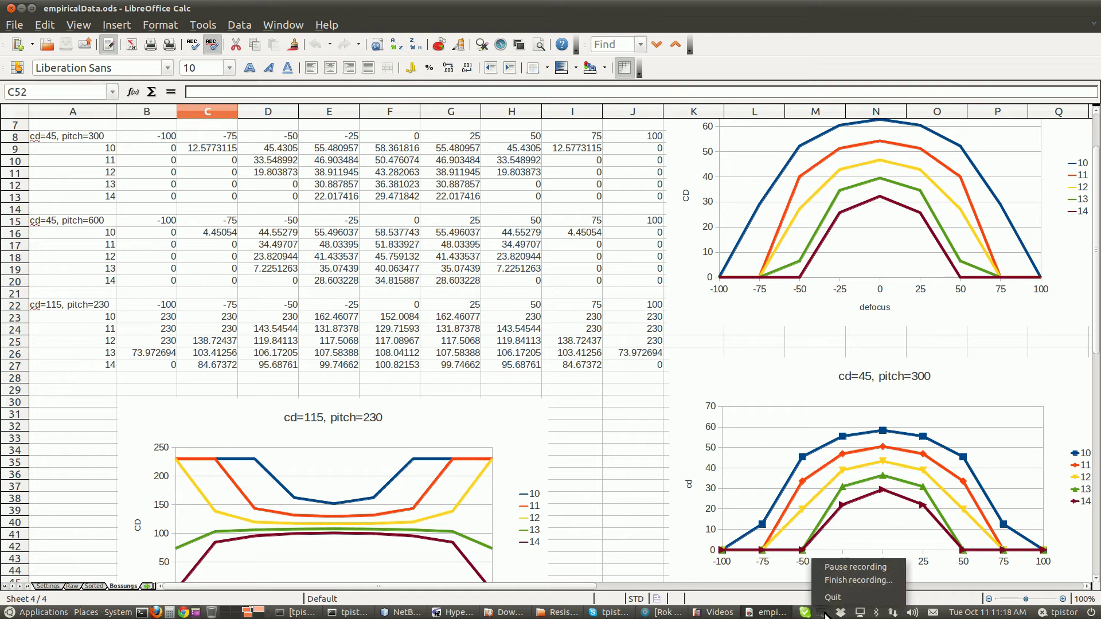
pyautogui.click(837, 570)
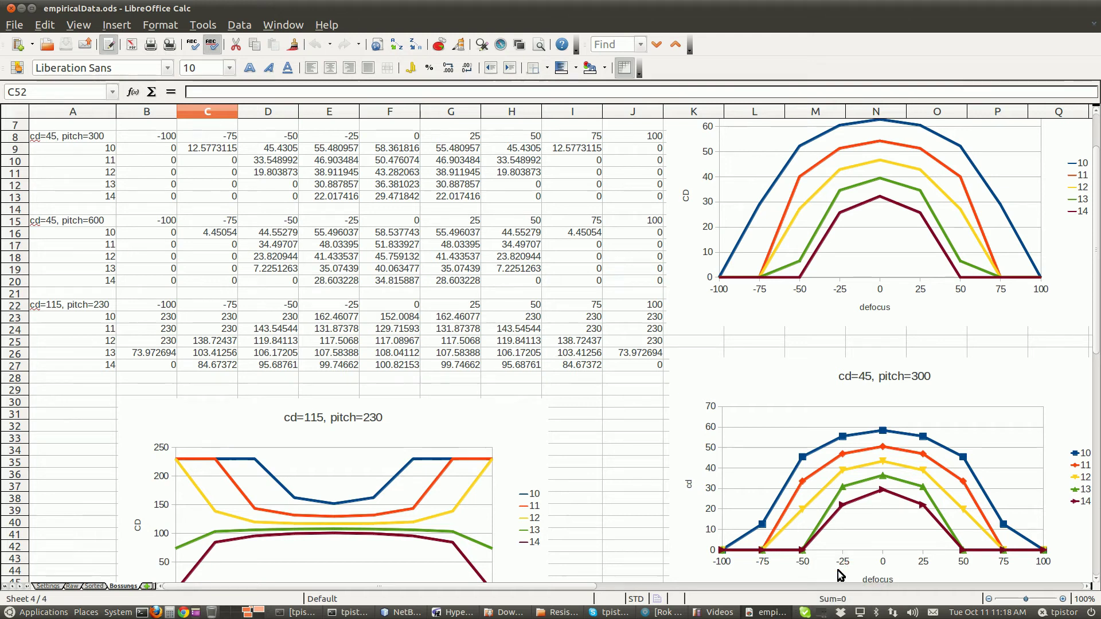
# Create a new HyperLith simulation using DUV Chrome-on-Glass, Line (1D Pattern), Custom Stepper Model and ArF - PRM.
pyautogui.click(464, 613)
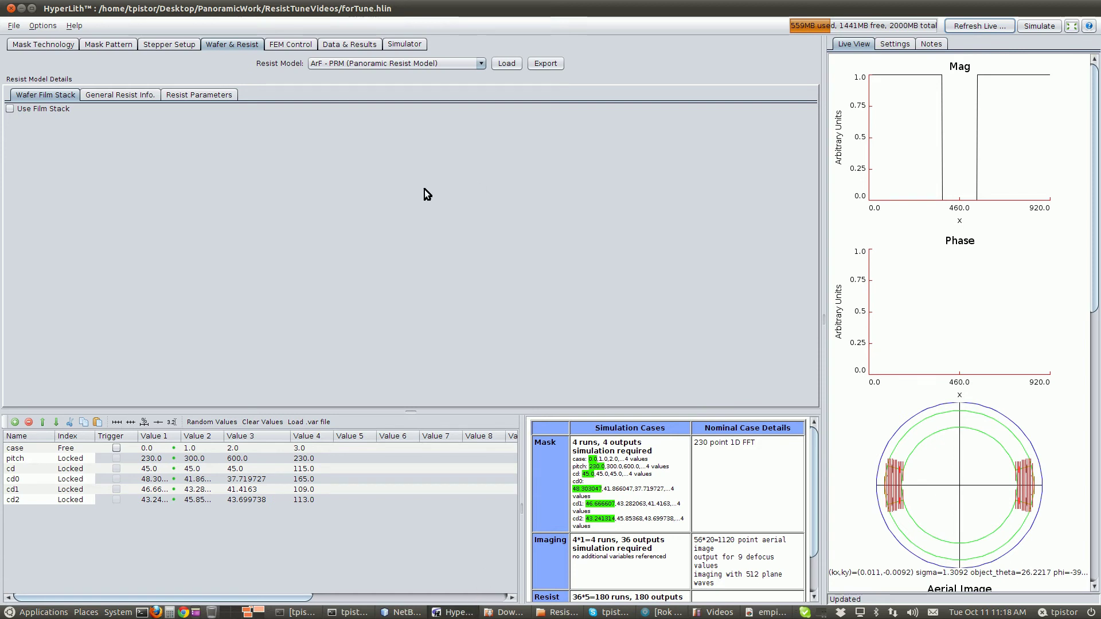
pyautogui.click(13, 27)
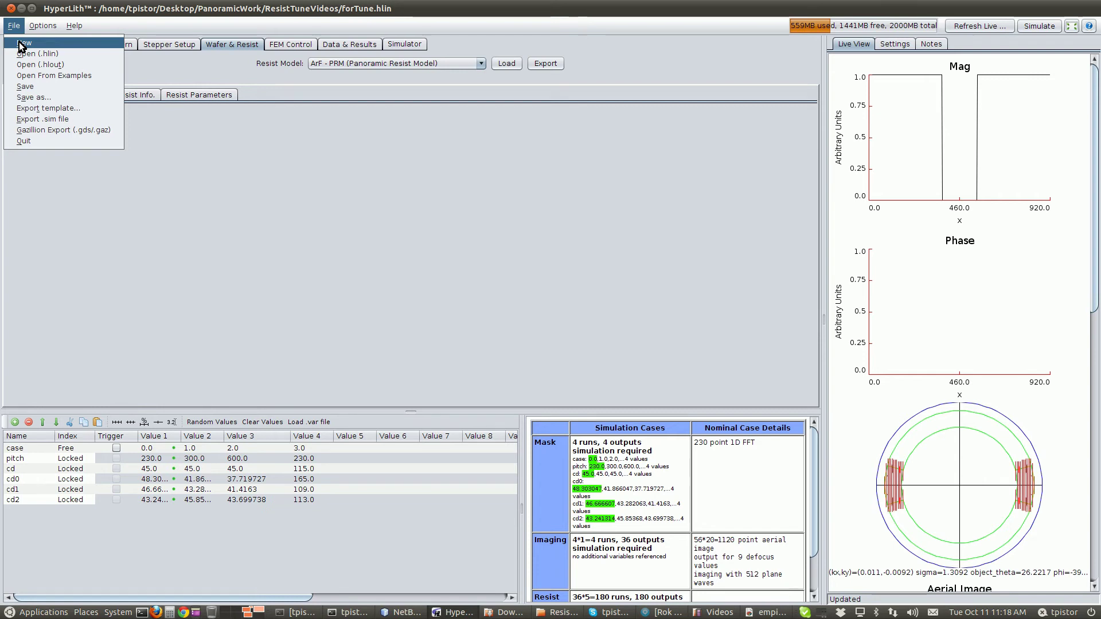
pyautogui.click(23, 43)
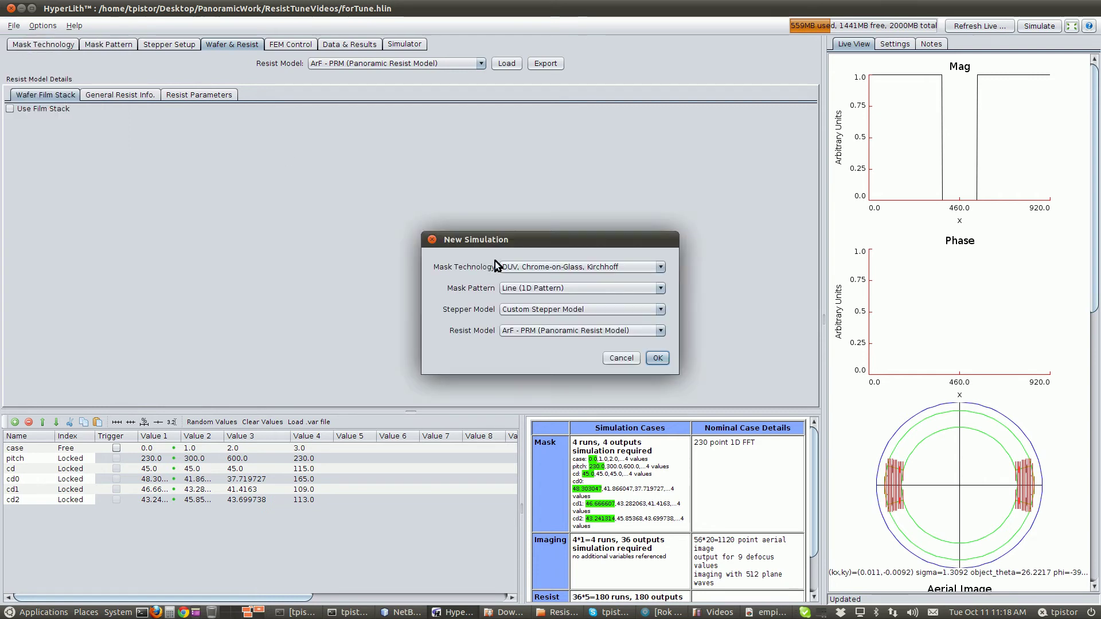
pyautogui.click(657, 358)
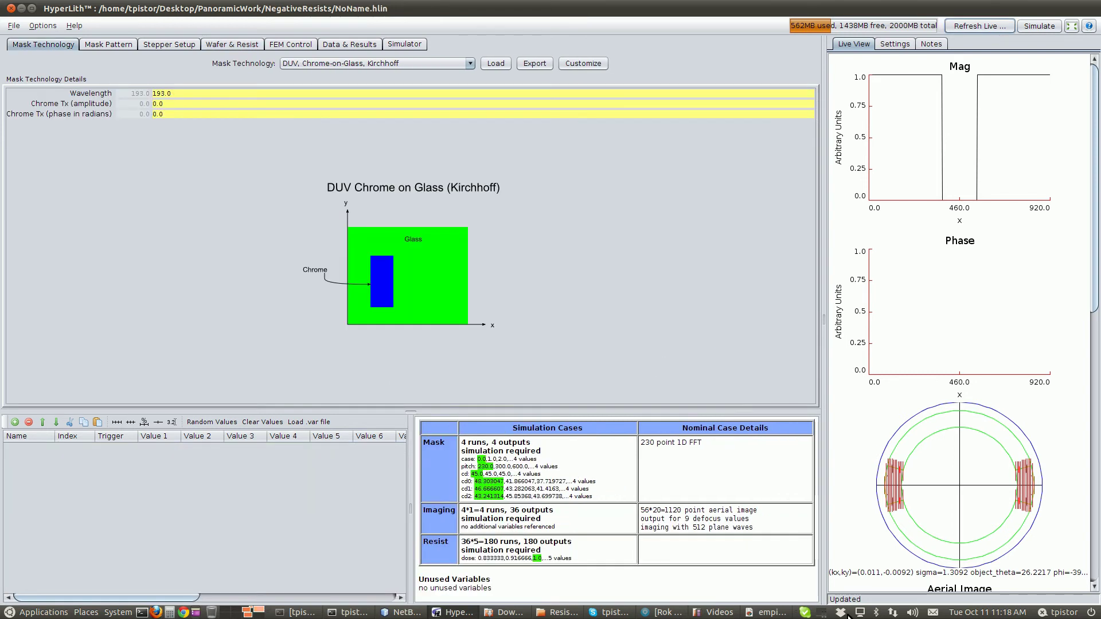
pyautogui.click(822, 614)
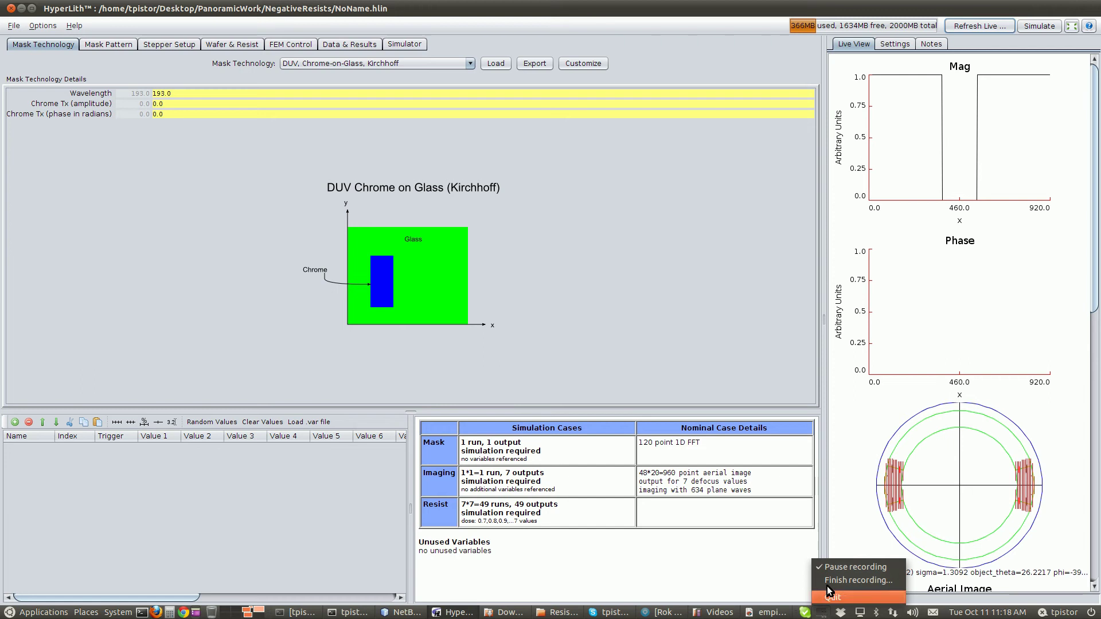
pyautogui.click(833, 567)
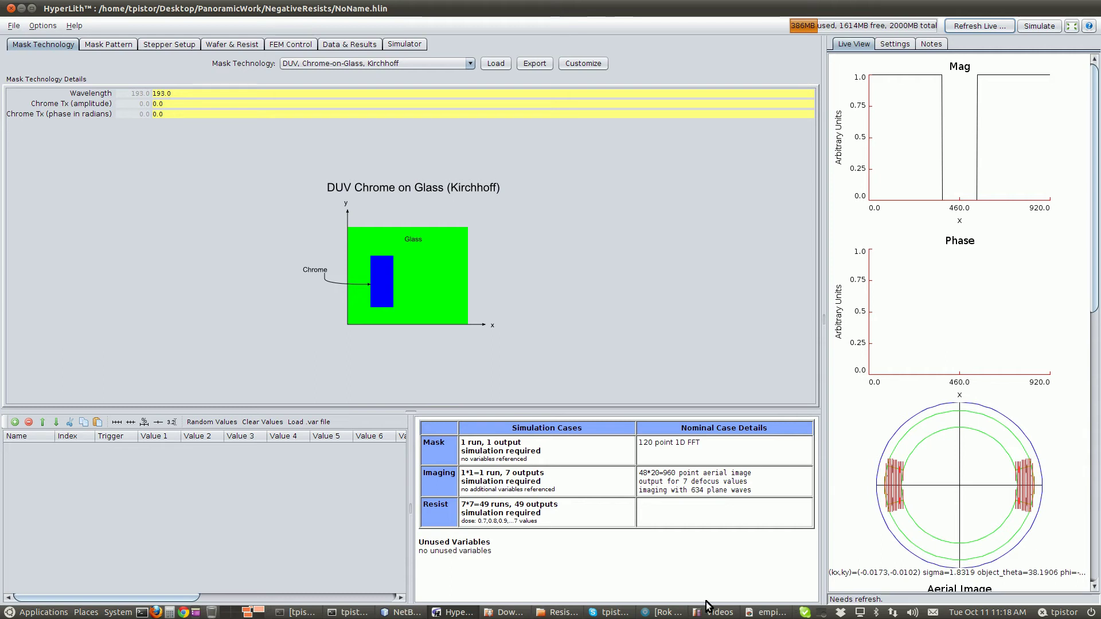
# Check the four cases' CD and pitch on the Settings sheet, then go back to HyperLith.
pyautogui.click(753, 612)
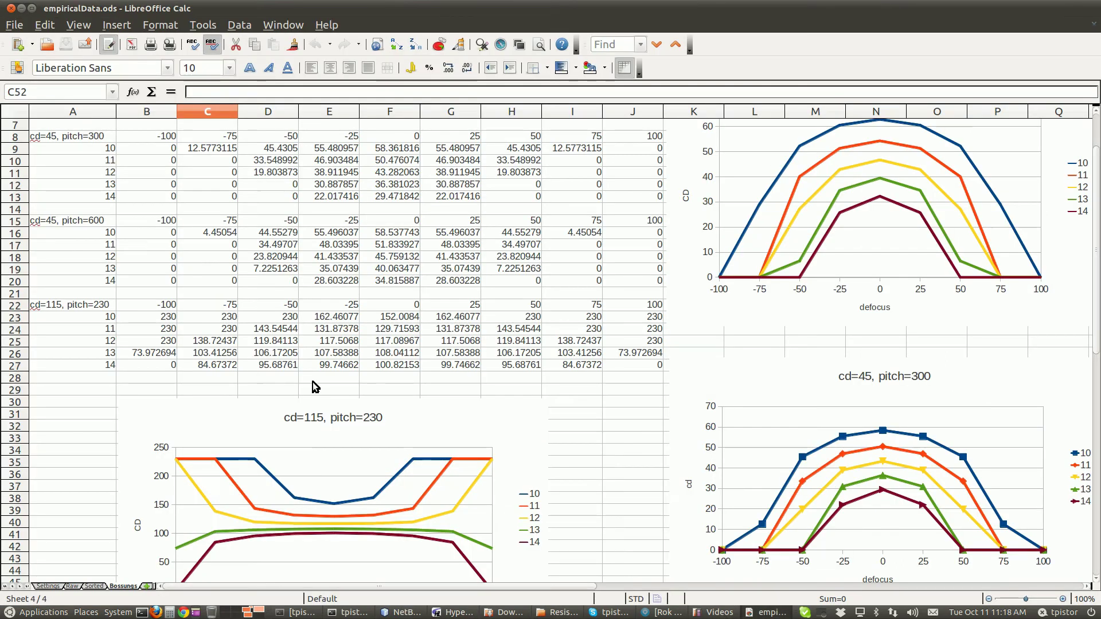
pyautogui.click(48, 585)
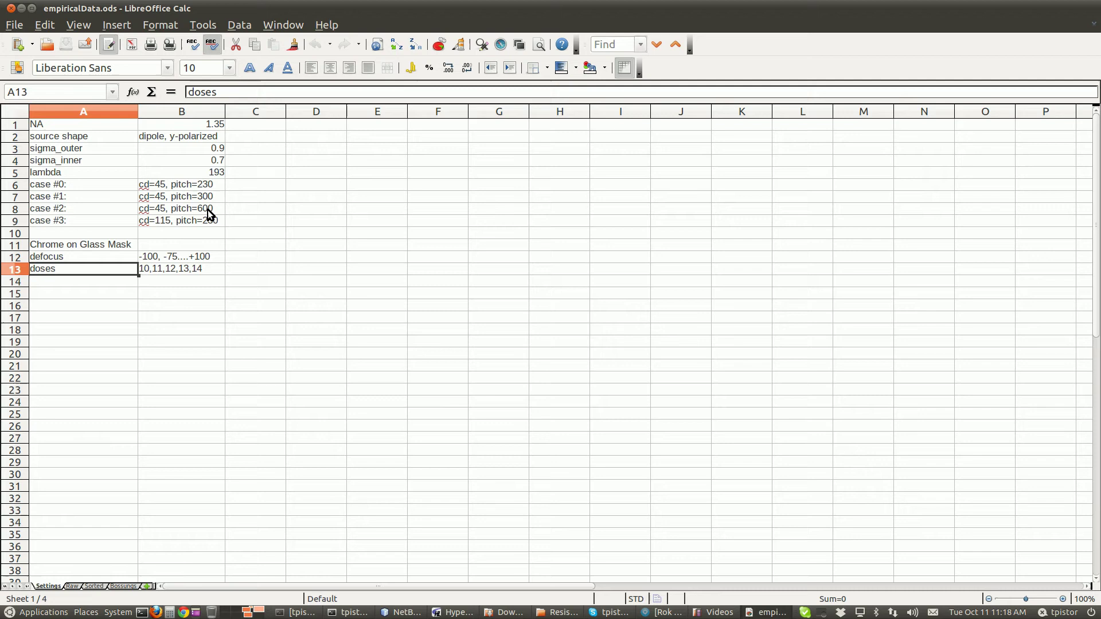
pyautogui.click(452, 612)
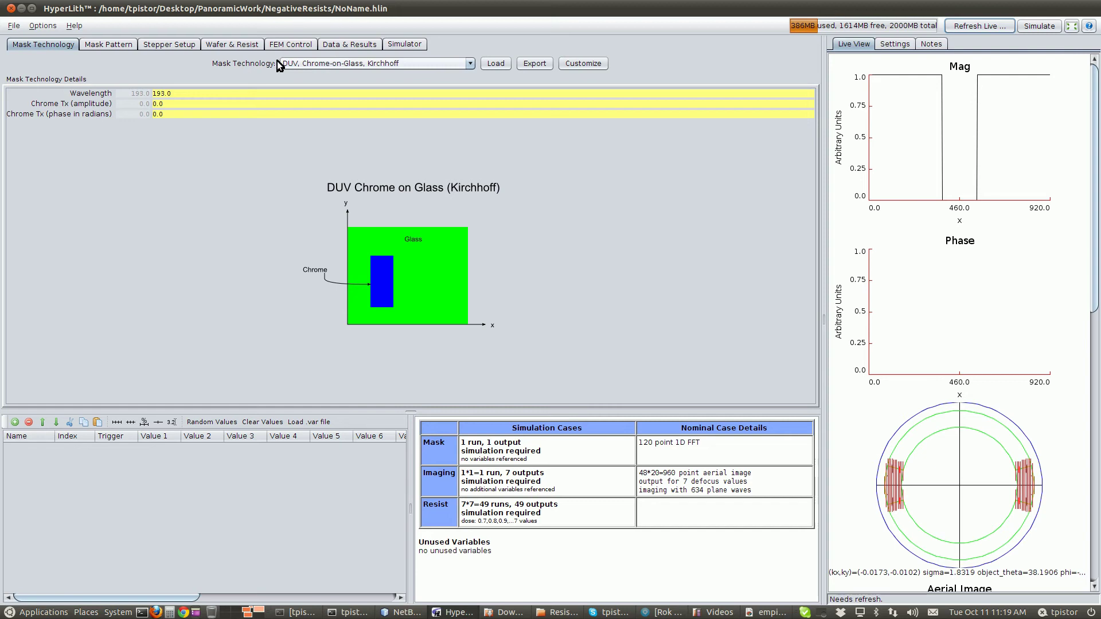
# Turn the Mask Pattern's pitch and CD into variables pitch=230 and cd=45.
pyautogui.click(127, 45)
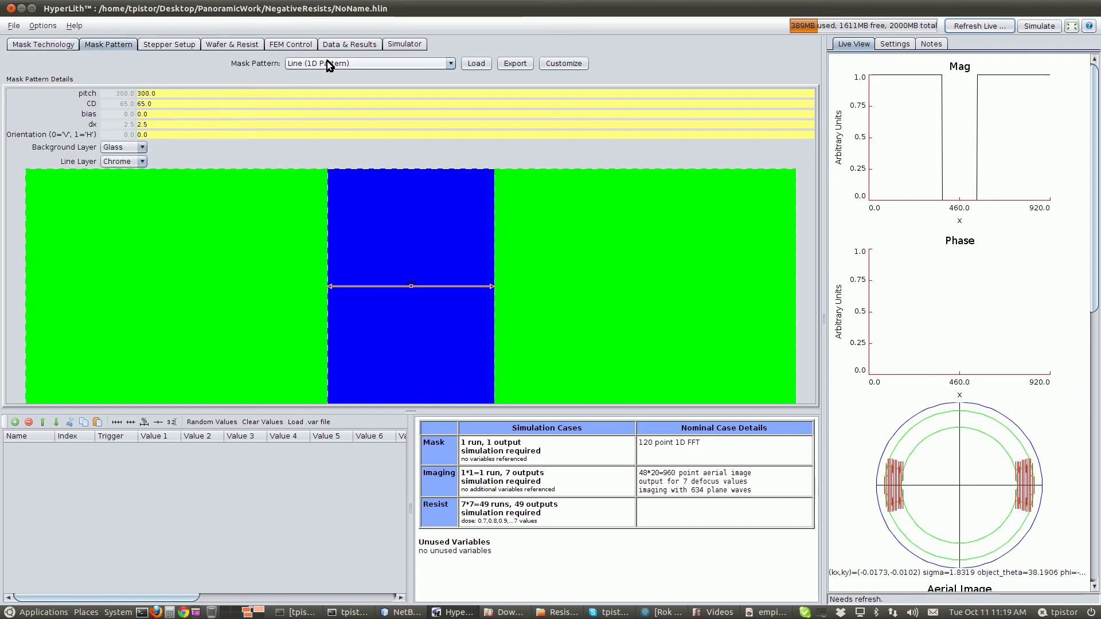
pyautogui.doubleClick(180, 93)
pyautogui.write('pitch')
pyautogui.press('Return')
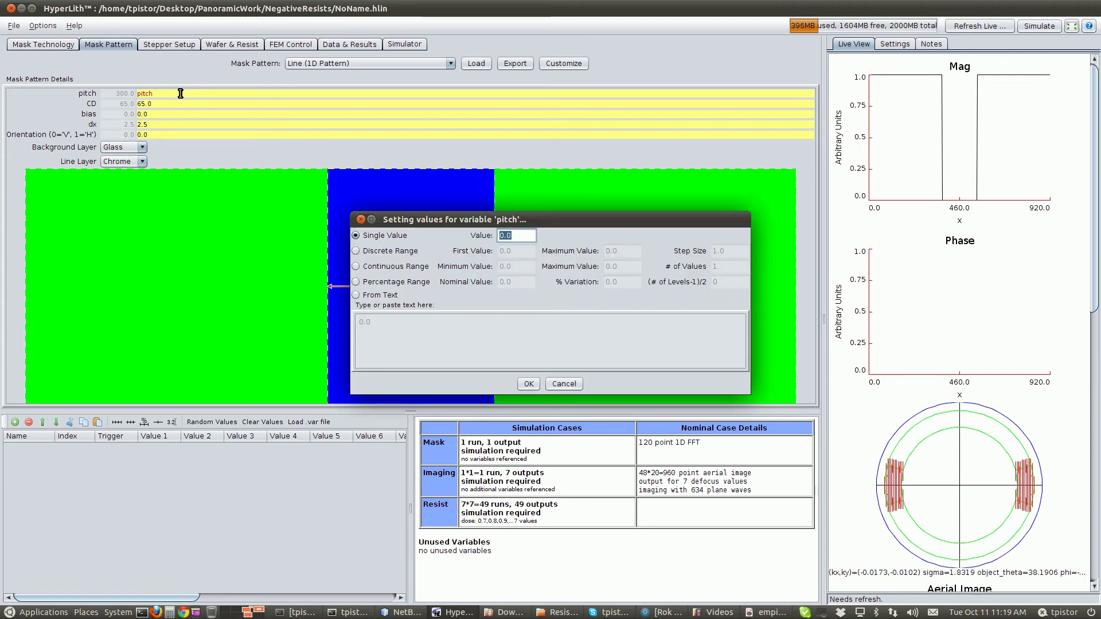
pyautogui.write('230')
pyautogui.press('Return')
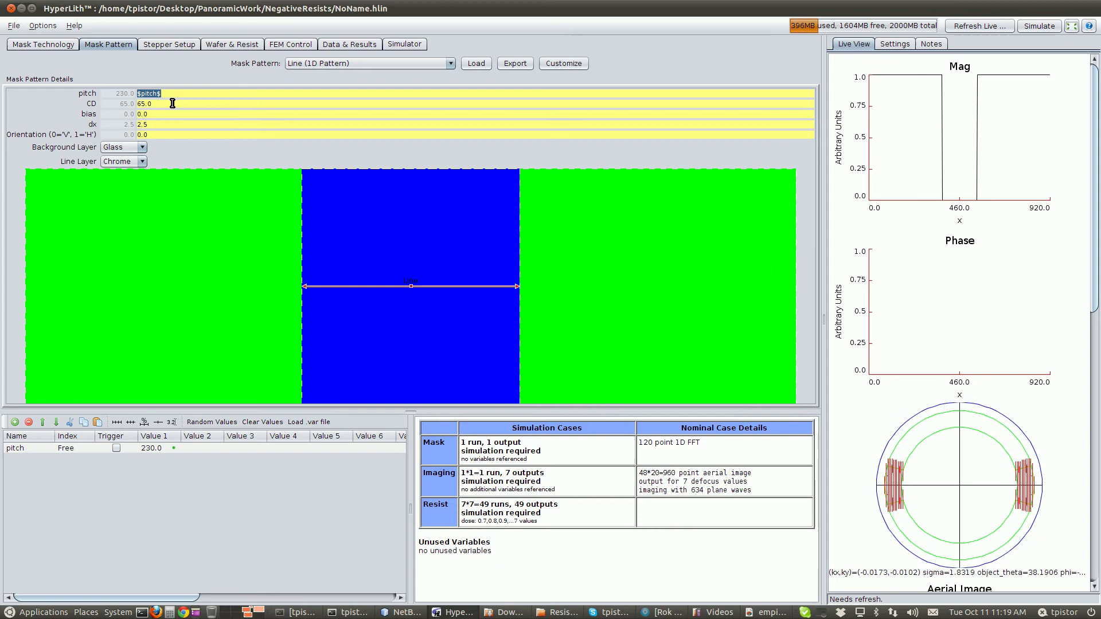
pyautogui.doubleClick(173, 103)
pyautogui.write('cd')
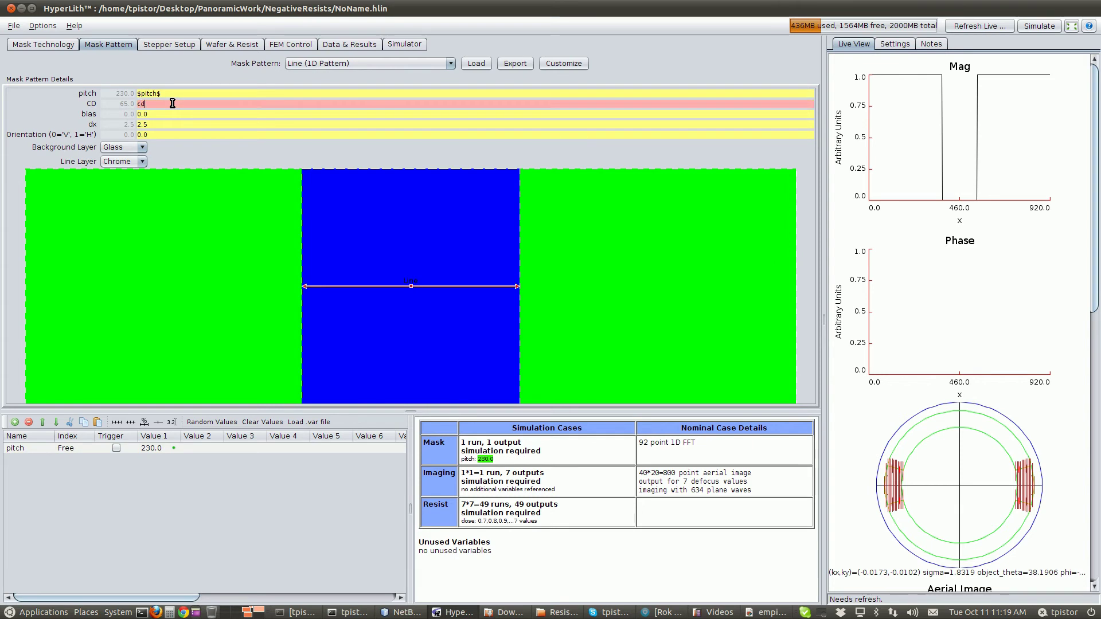
pyautogui.press('Return')
pyautogui.write('45')
pyautogui.press('Return')
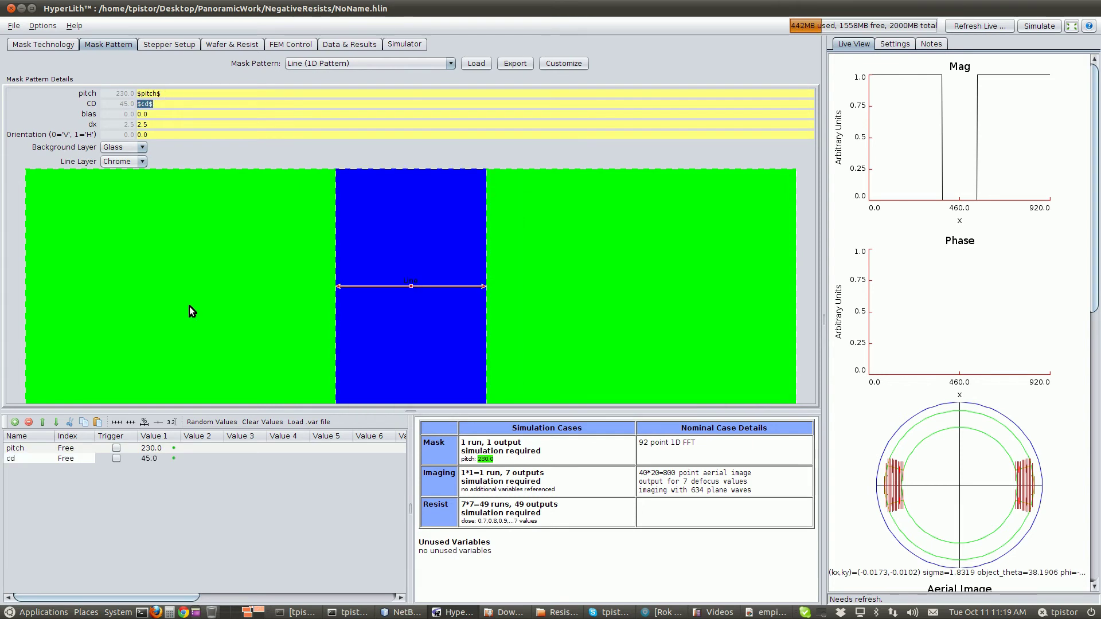
# Enter the remaining pitch values 300, 600 and 230.
pyautogui.click(195, 458)
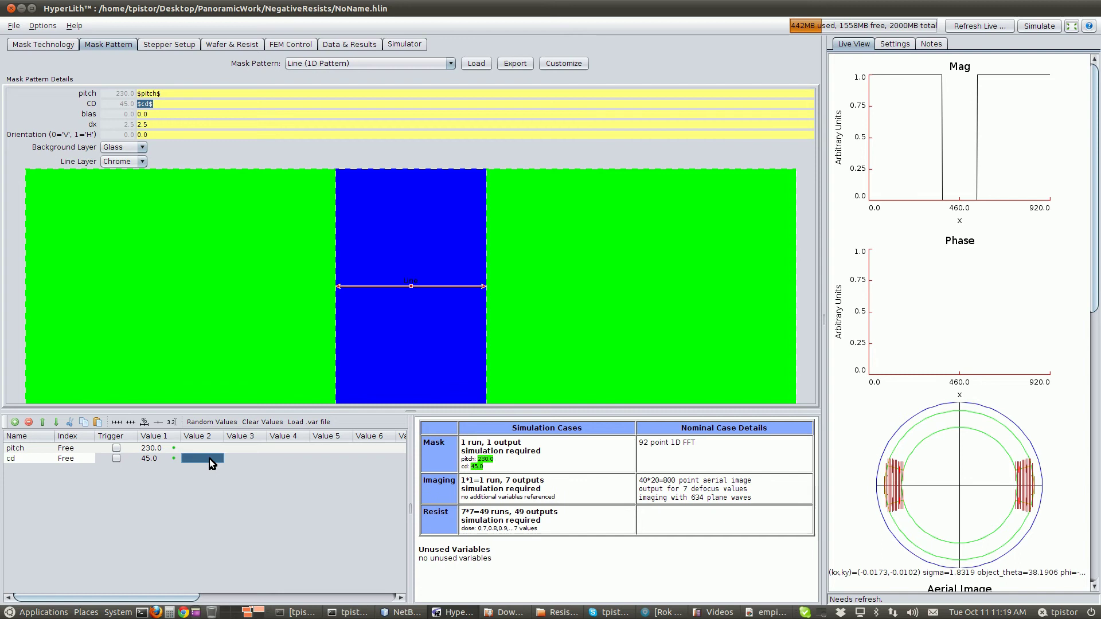
pyautogui.click(204, 448)
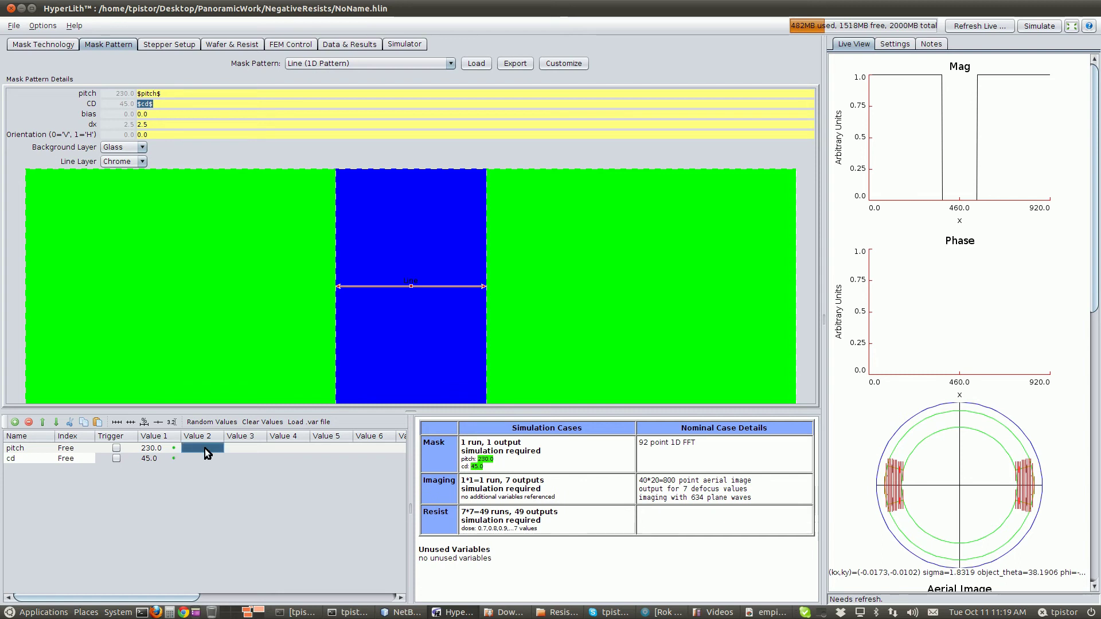
pyautogui.write('300')
pyautogui.press('Tab')
pyautogui.write('600')
pyautogui.press('Tab')
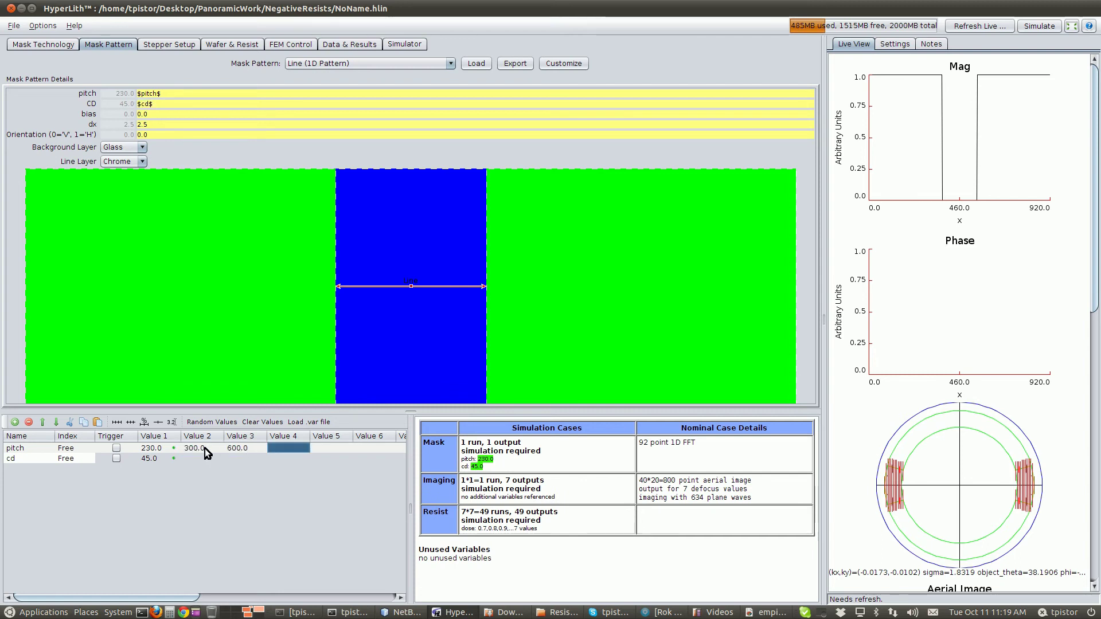
pyautogui.write('230')
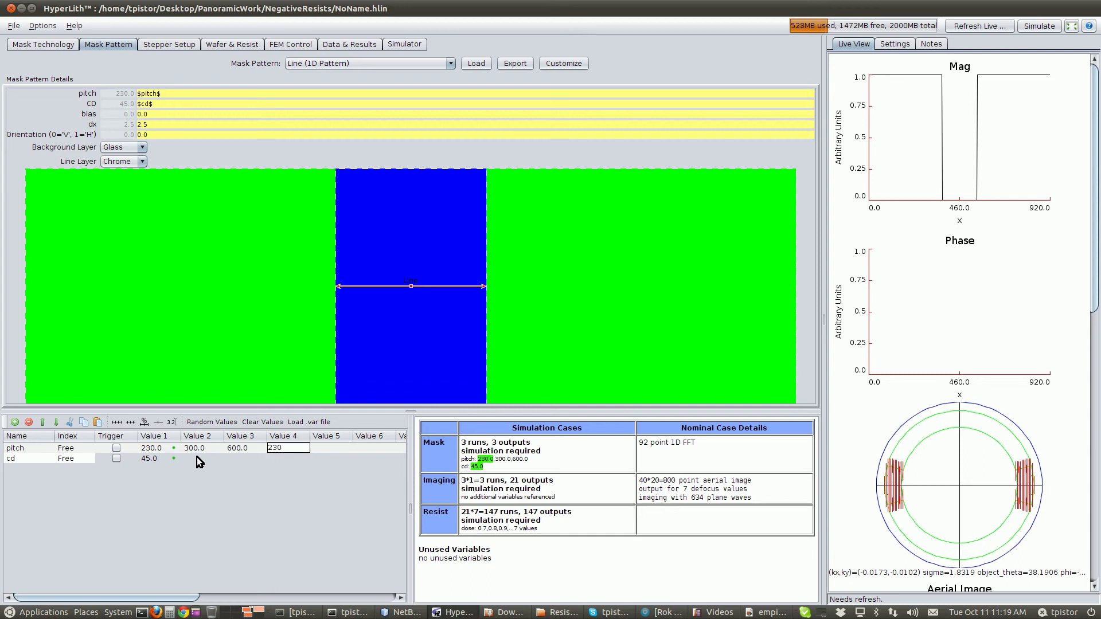
pyautogui.click(197, 456)
# Enter cd values 45, 45 and 115, and set cd's Index to Locked.
pyautogui.write('45')
pyautogui.click(233, 458)
pyautogui.write('45')
pyautogui.click(275, 458)
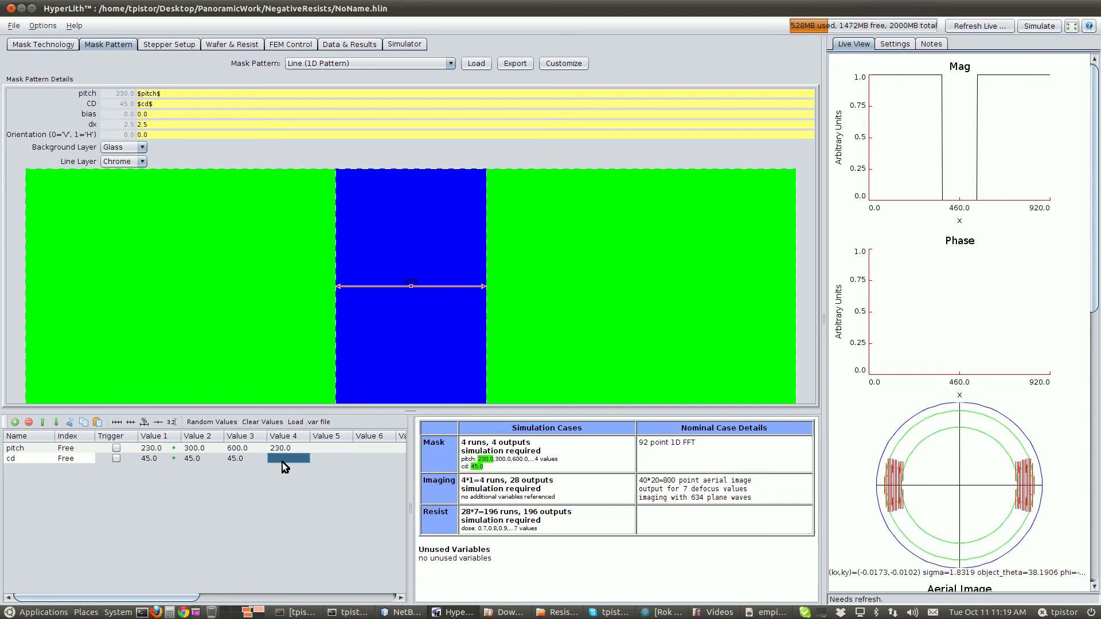
pyautogui.write('115')
pyautogui.press('Return')
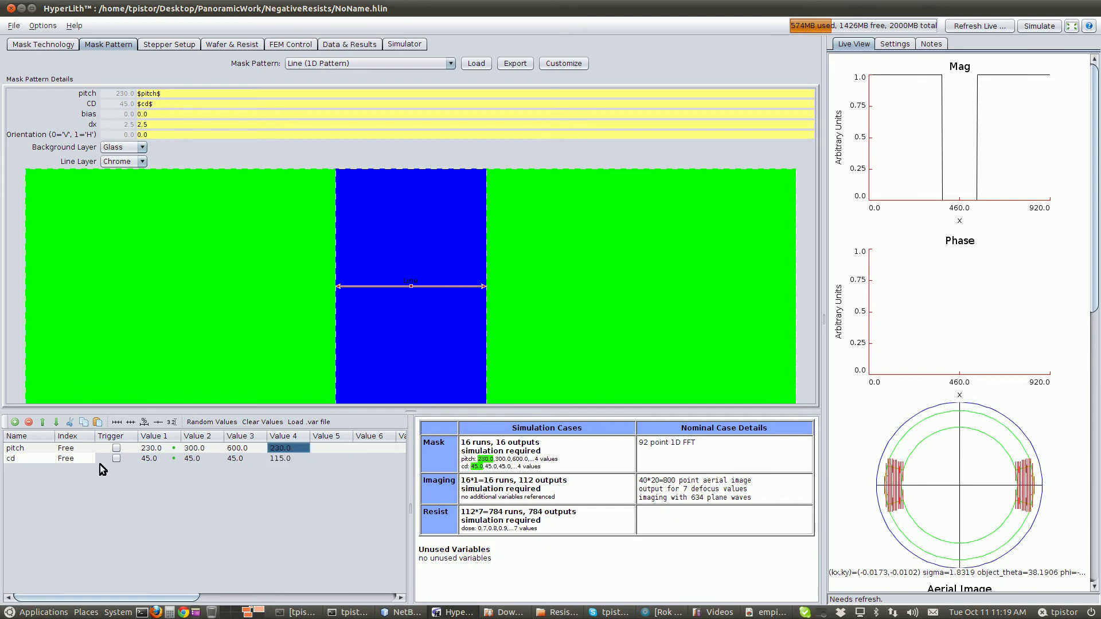
pyautogui.click(70, 459)
pyautogui.click(86, 481)
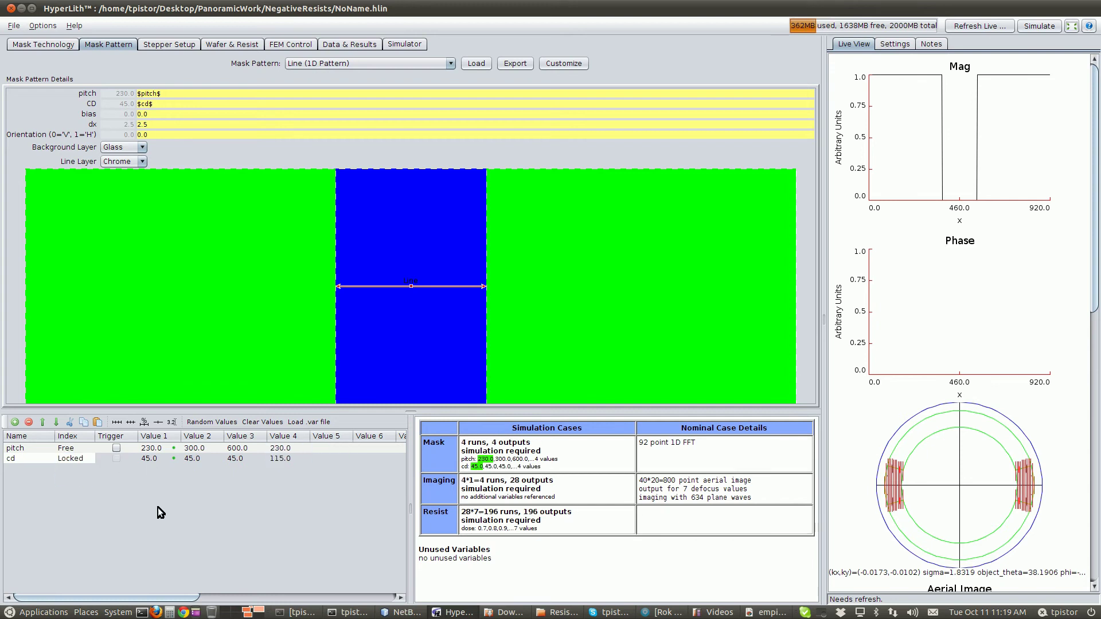
# Add a variable named 'case' above pitch and lock pitch to it.
pyautogui.click(19, 451)
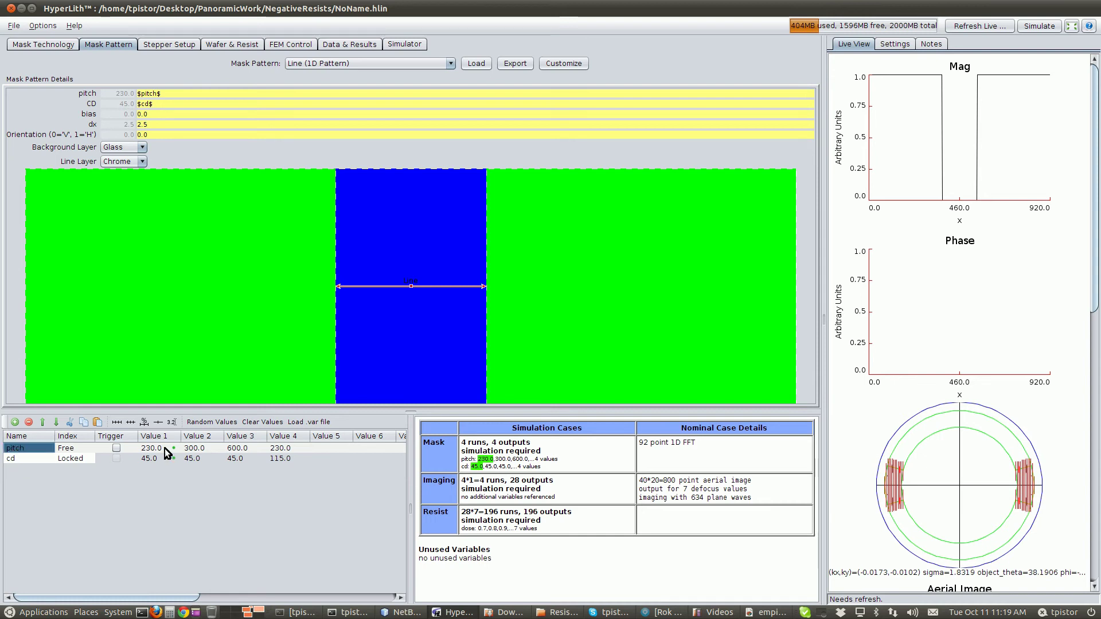
pyautogui.moveTo(166, 453); pyautogui.dragTo(285, 450)
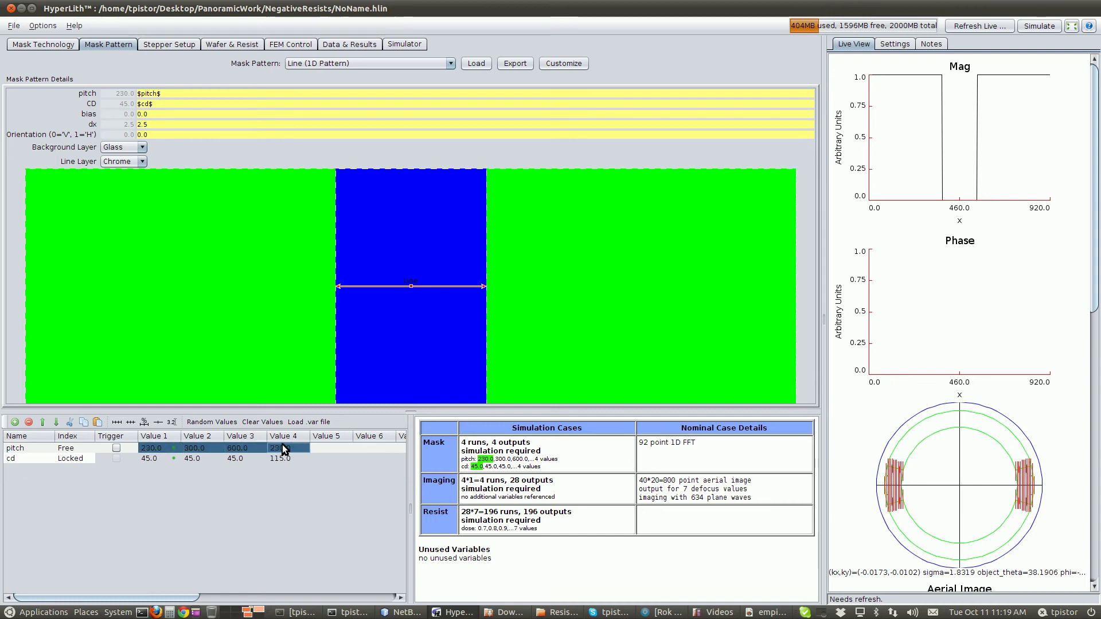
pyautogui.click(5, 449)
pyautogui.click(14, 422)
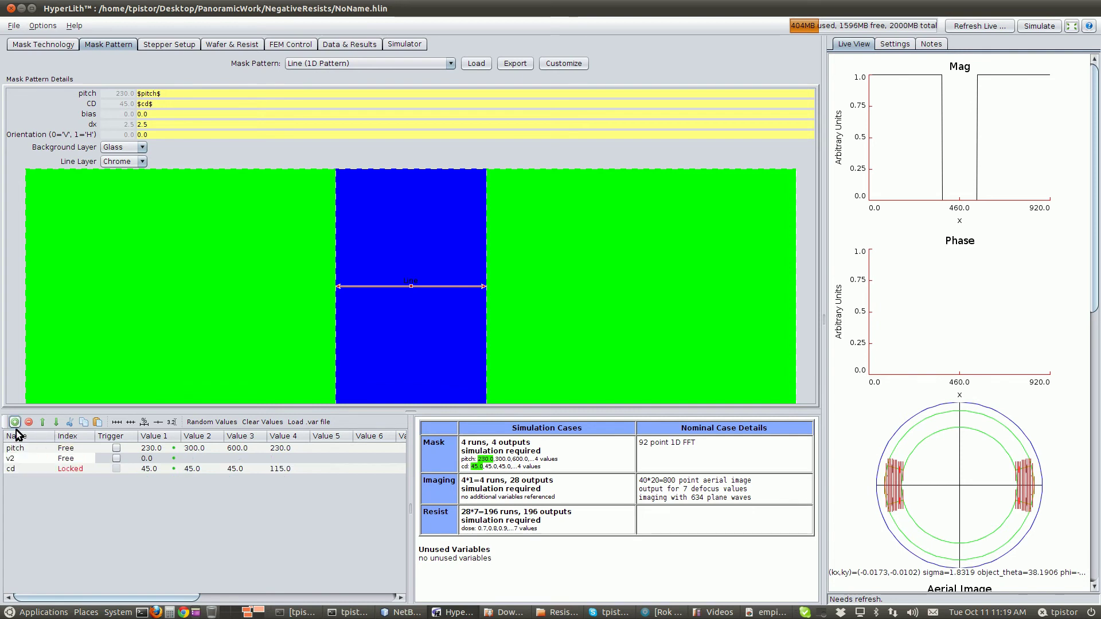
pyautogui.click(14, 458)
pyautogui.click(41, 425)
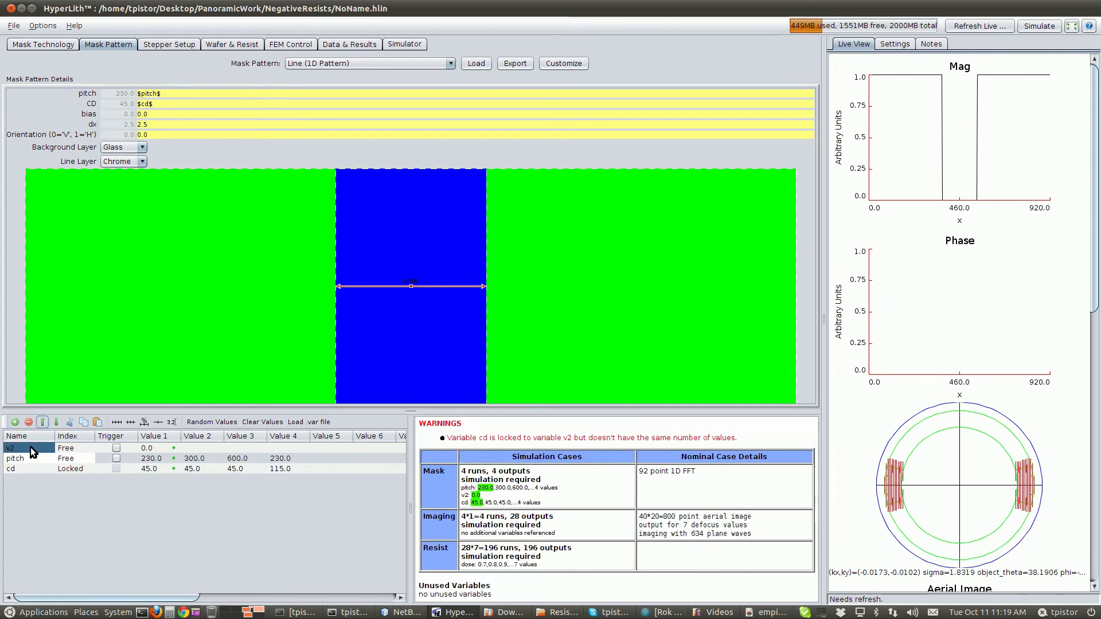
pyautogui.doubleClick(35, 446)
pyautogui.write('case')
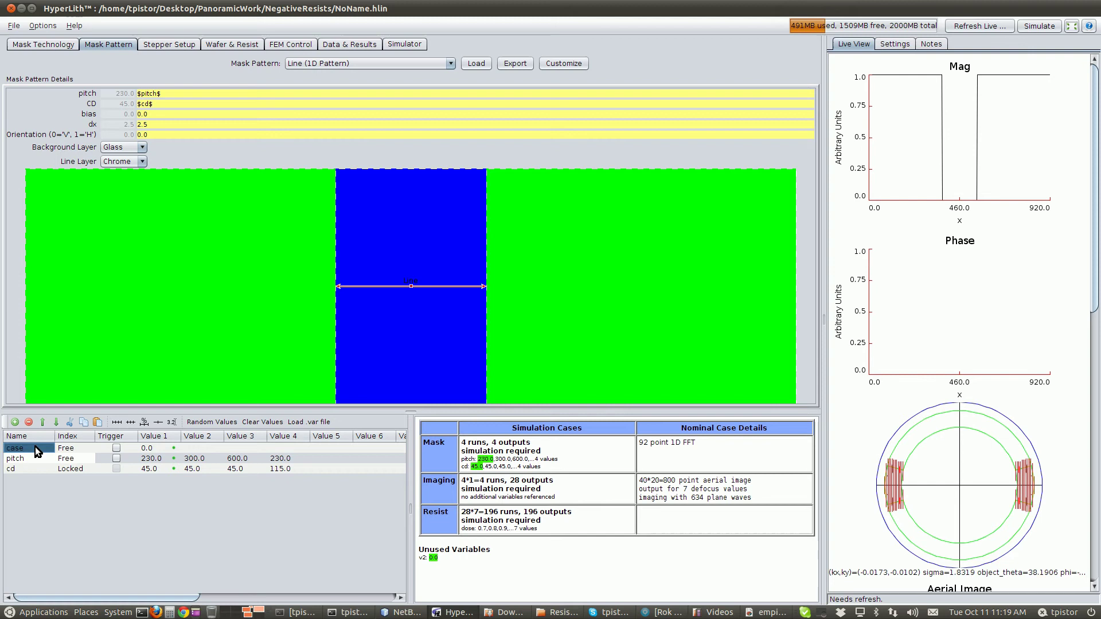
pyautogui.click(68, 458)
pyautogui.click(73, 474)
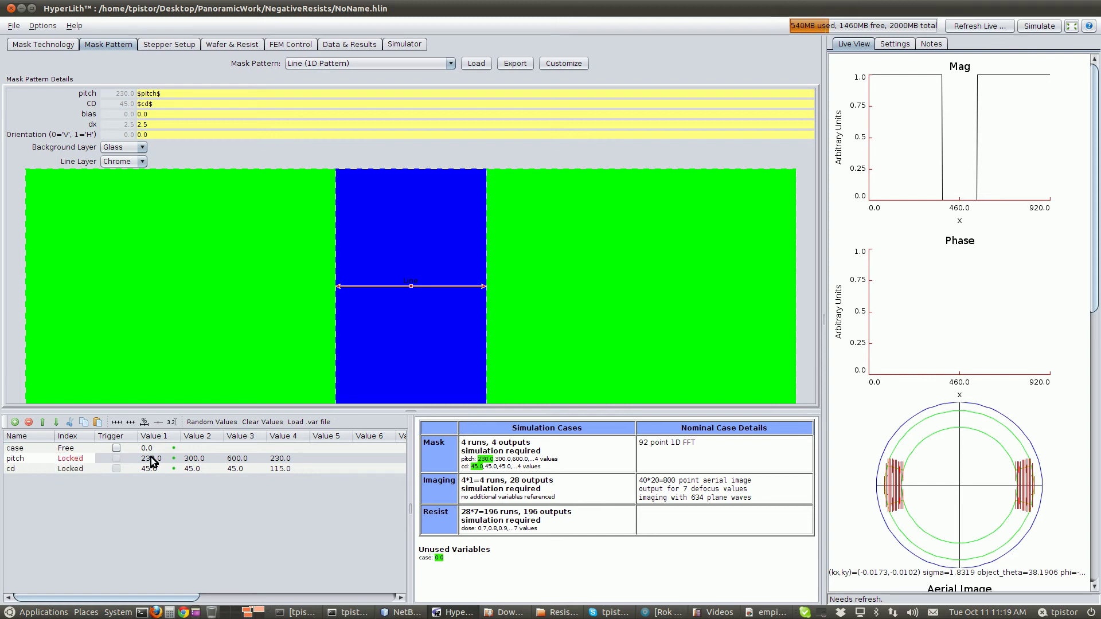
# Fill in the case values 1, 2 and 3.
pyautogui.click(199, 449)
pyautogui.write('1')
pyautogui.click(239, 446)
pyautogui.write('2')
pyautogui.click(290, 446)
pyautogui.write('3')
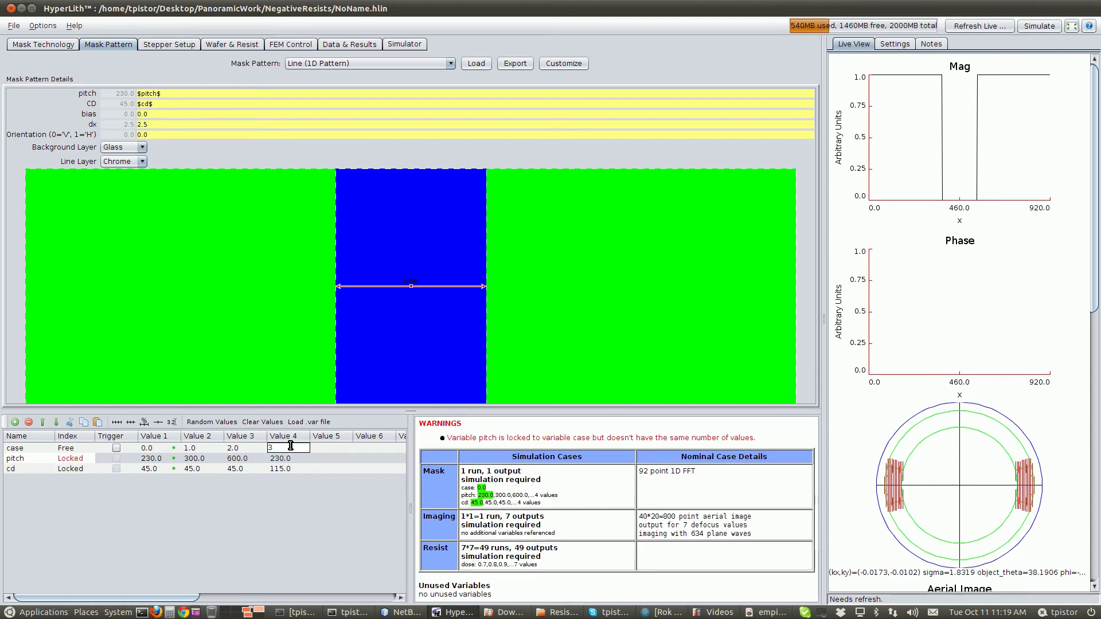
pyautogui.click(156, 461)
pyautogui.click(159, 468)
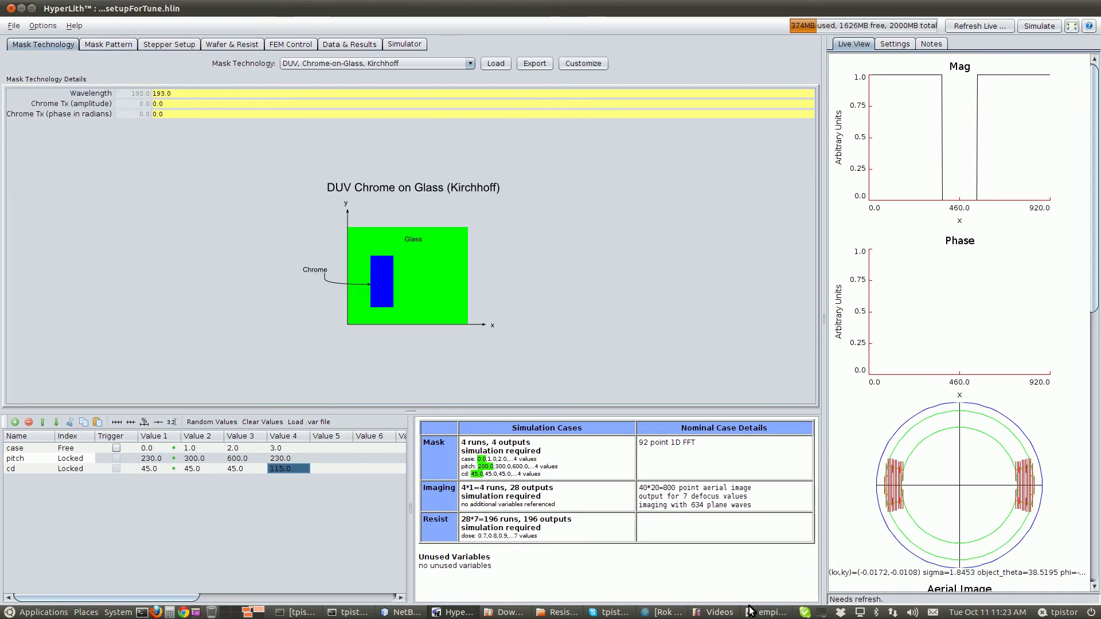
# Review the Settings sheet's bias values -2, +2, +6 and -21 for cases #0–#3.
pyautogui.click(758, 612)
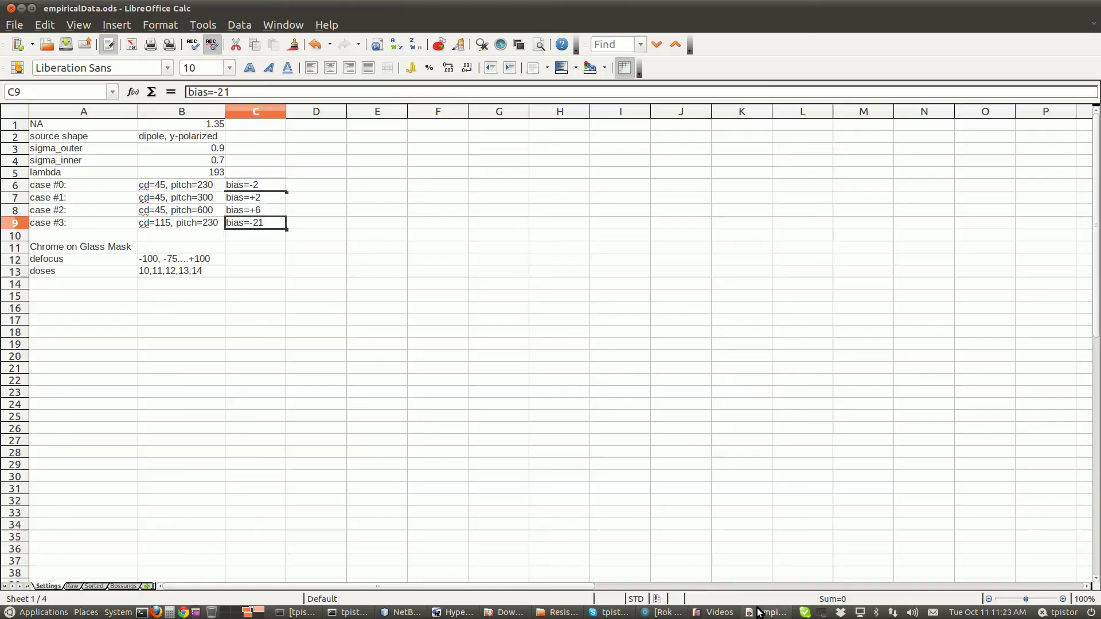
pyautogui.moveTo(263, 186); pyautogui.dragTo(263, 224)
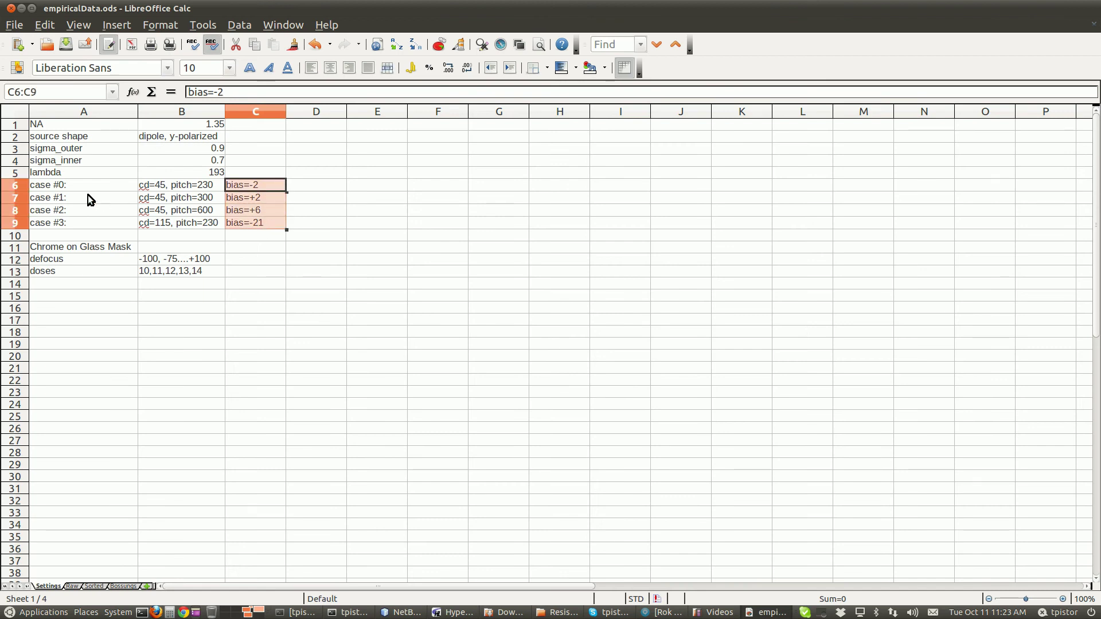
pyautogui.click(68, 185)
pyautogui.click(71, 195)
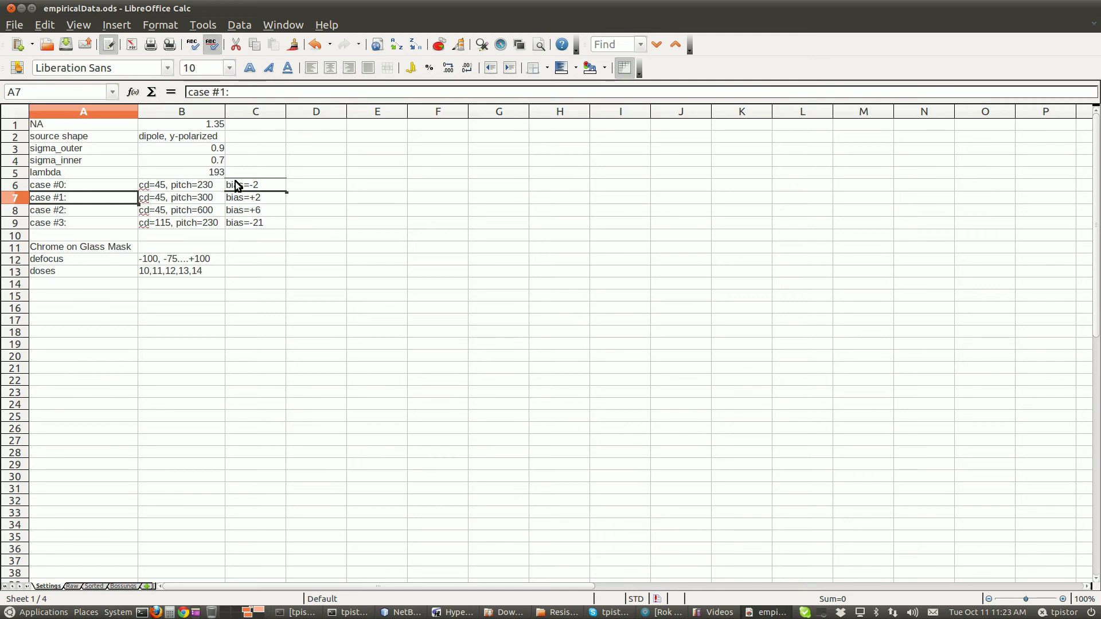
pyautogui.click(251, 189)
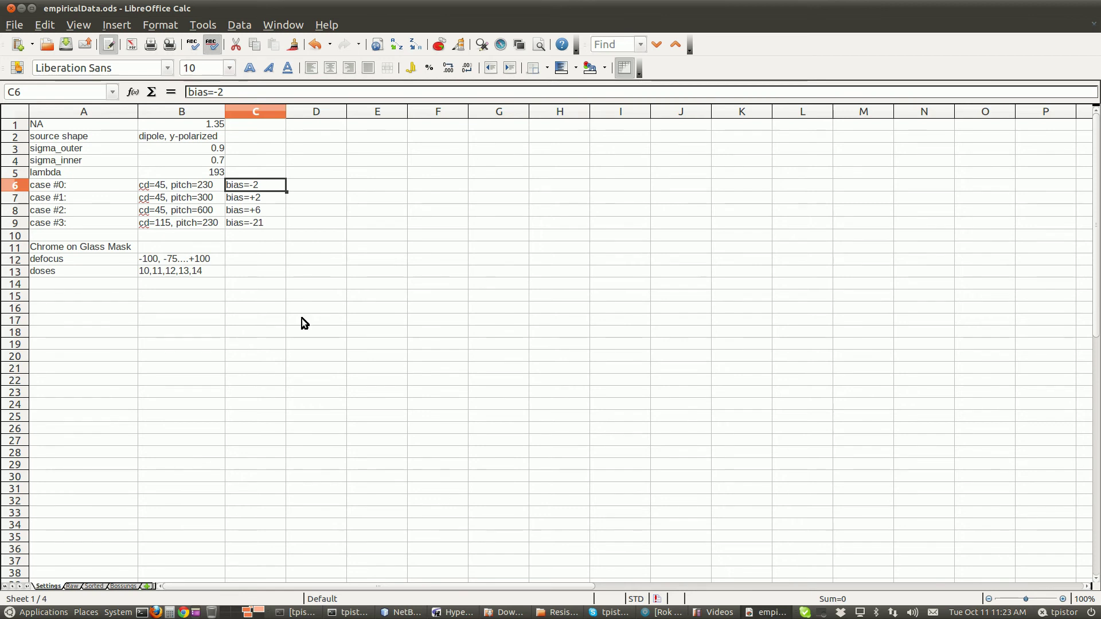
# Add a new variable named bias and set its Index to Locked.
pyautogui.click(456, 611)
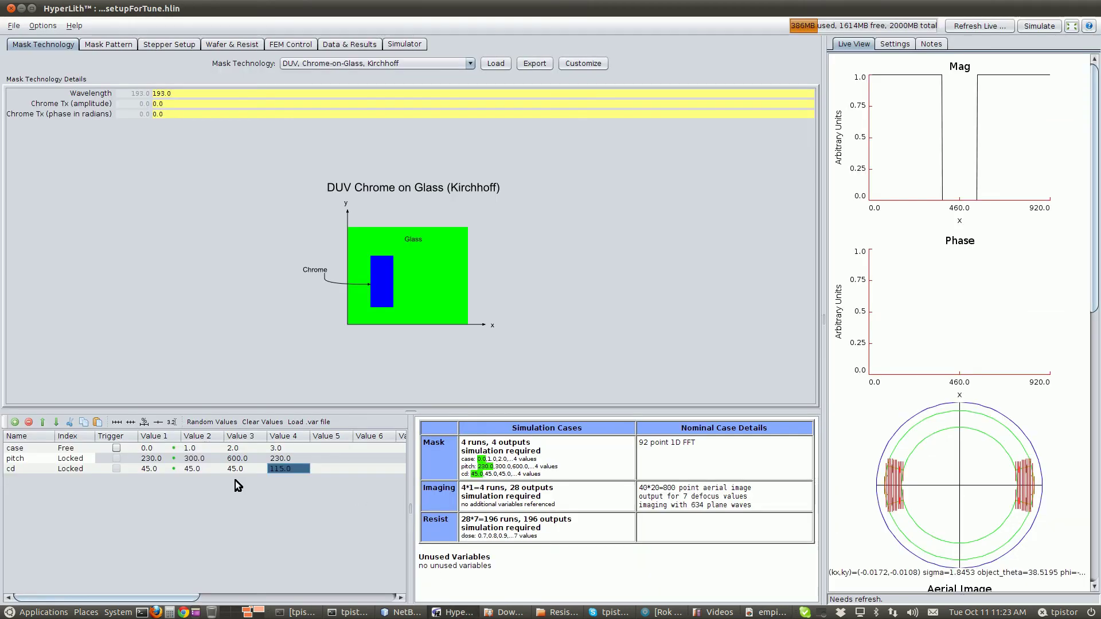
pyautogui.click(16, 474)
pyautogui.click(15, 422)
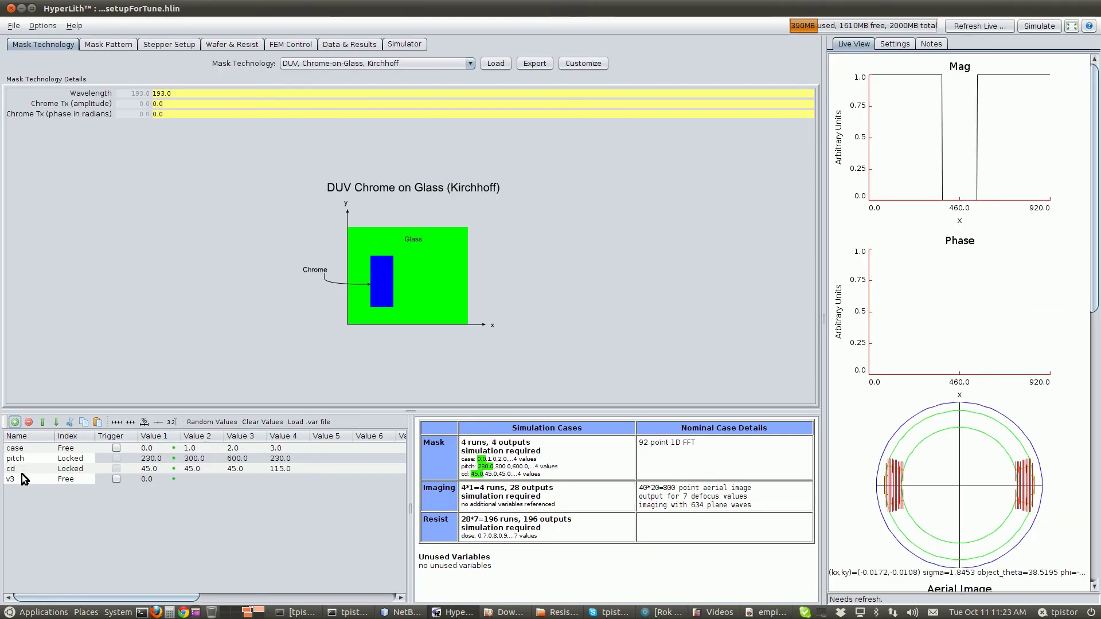
pyautogui.doubleClick(25, 479)
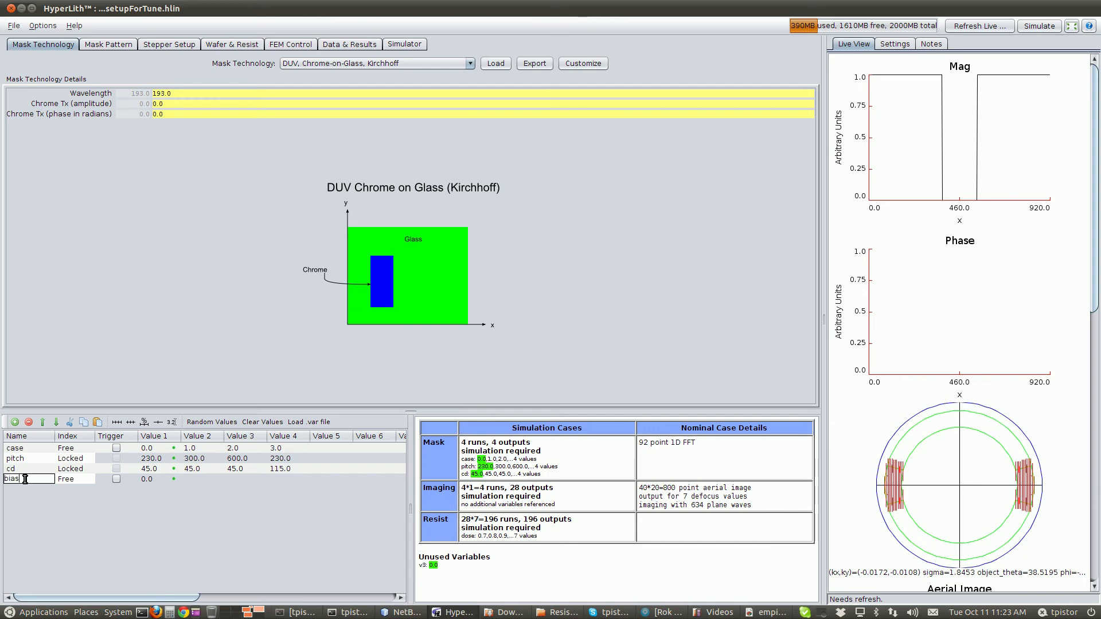
pyautogui.click(117, 478)
pyautogui.click(80, 480)
pyautogui.click(72, 498)
# Enter bias values -2, 2, 6 and -21.
pyautogui.doubleClick(158, 479)
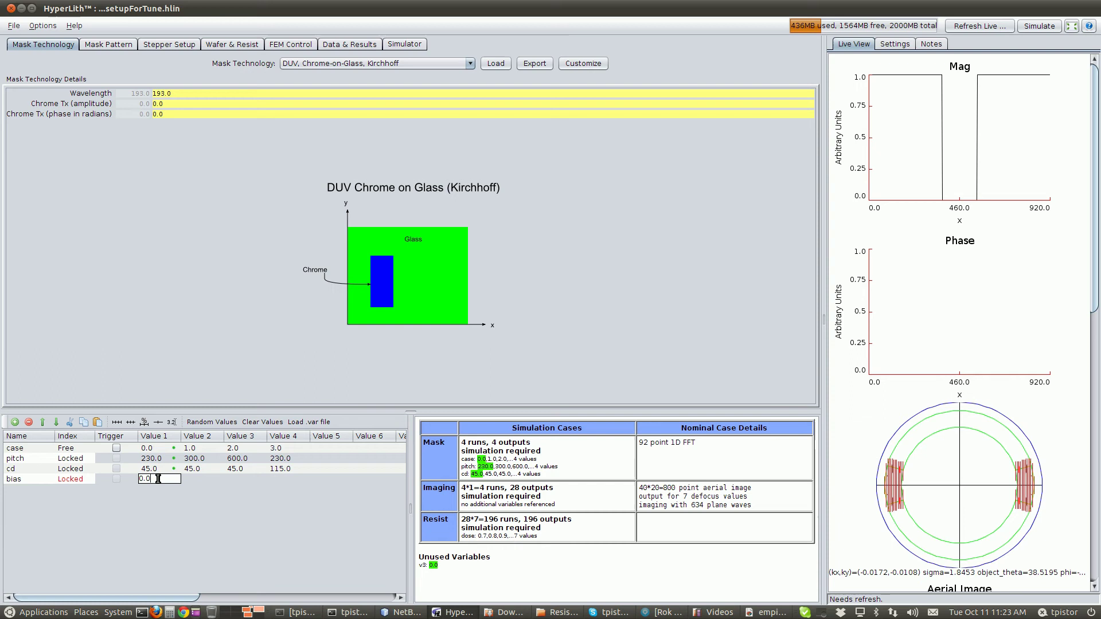
pyautogui.press('BackSpace')
pyautogui.write('-2')
pyautogui.press('Tab')
pyautogui.write('2')
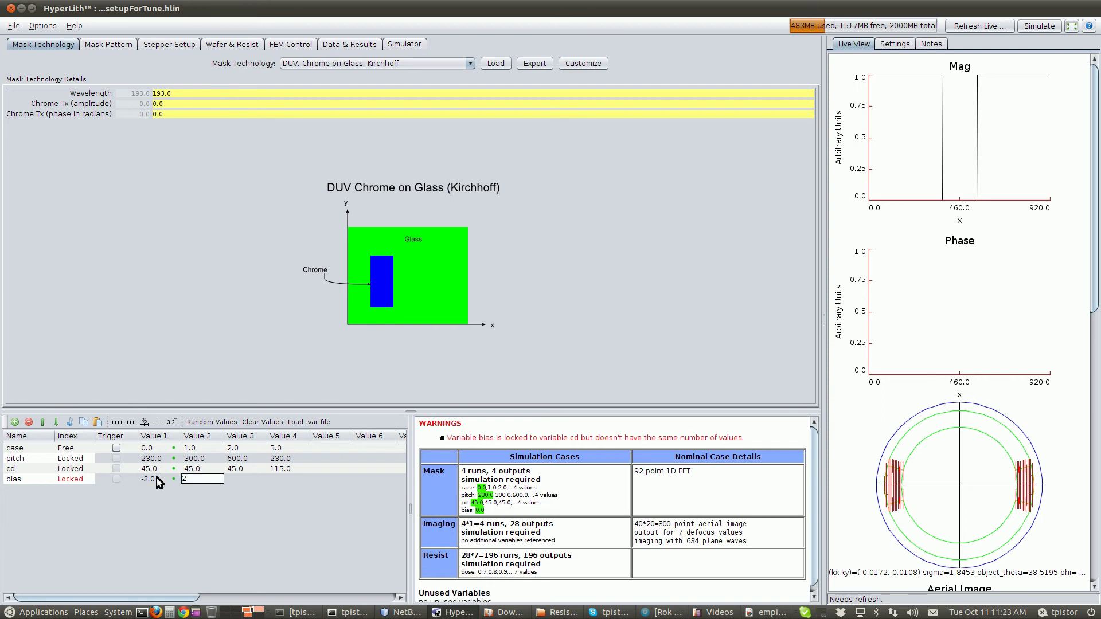
pyautogui.press('Tab')
pyautogui.write('6')
pyautogui.press('Tab')
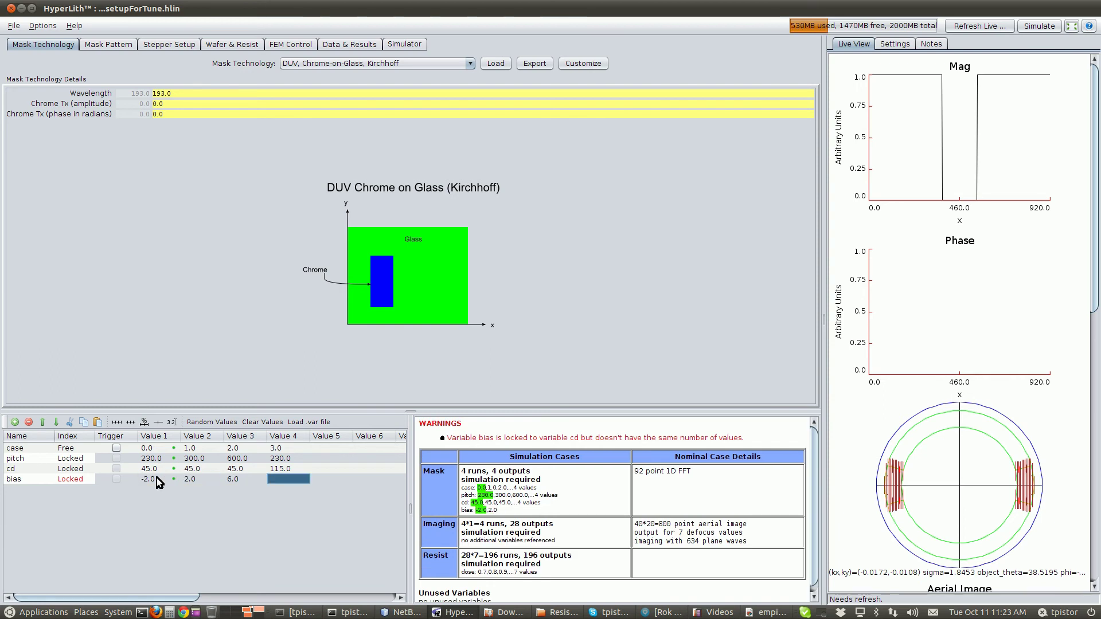
pyautogui.write('-21')
pyautogui.press('Return')
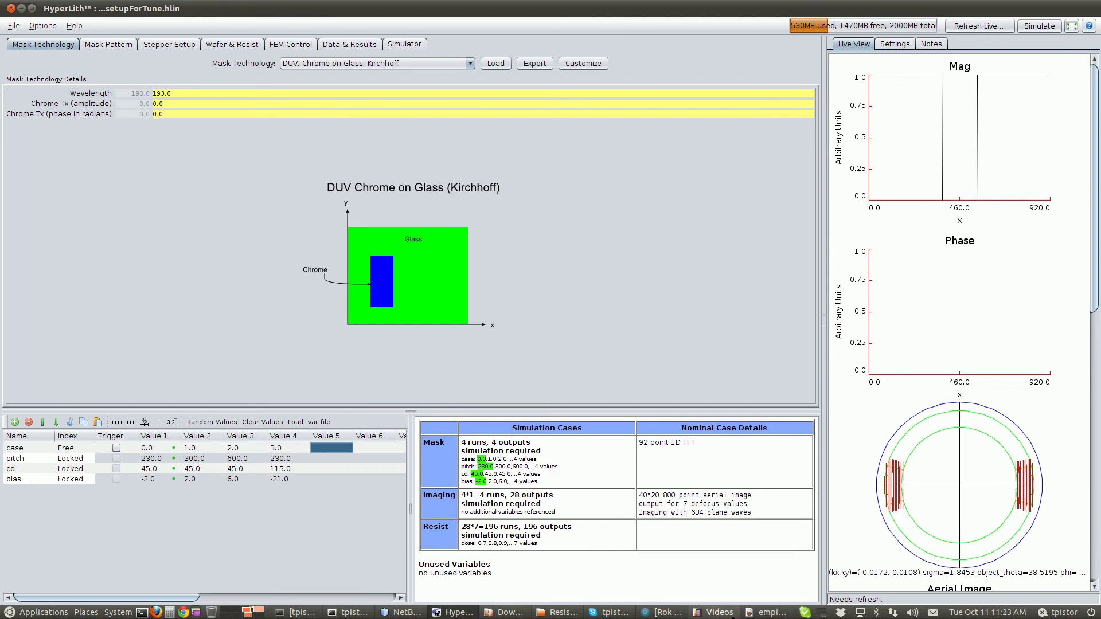
# After checking the spreadsheet, replace the Mask Pattern bias with $bias$.
pyautogui.click(766, 612)
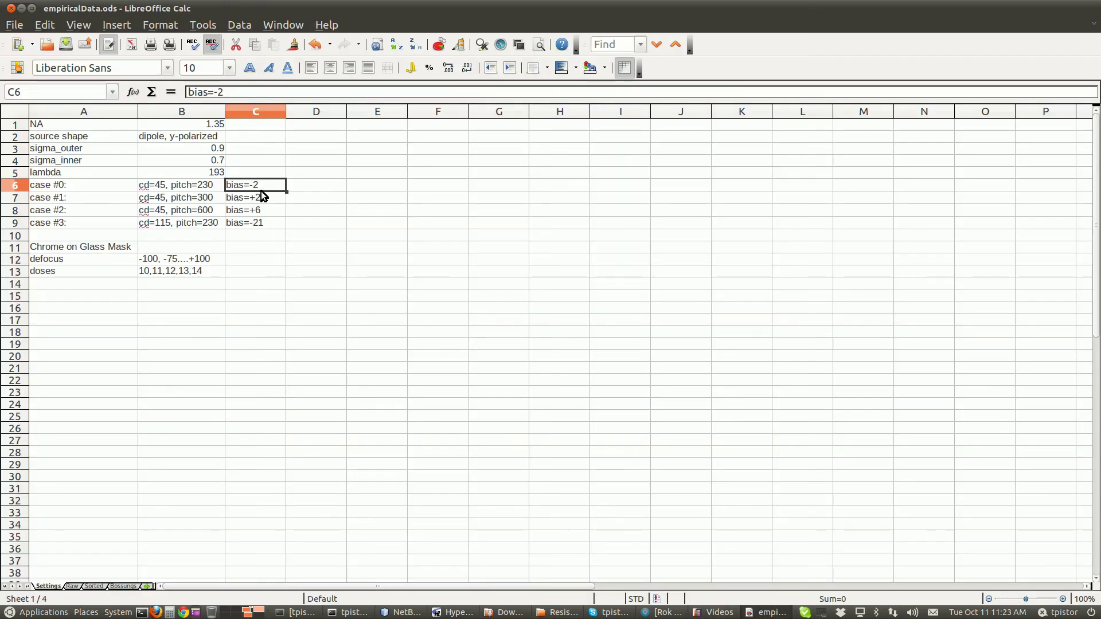
pyautogui.click(452, 612)
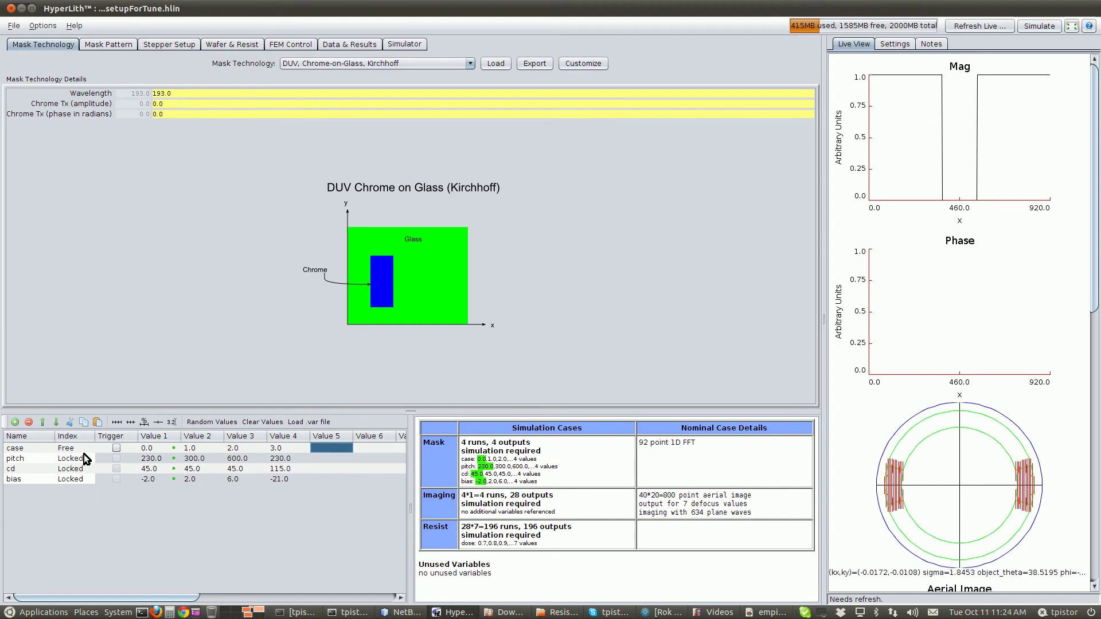
pyautogui.click(108, 44)
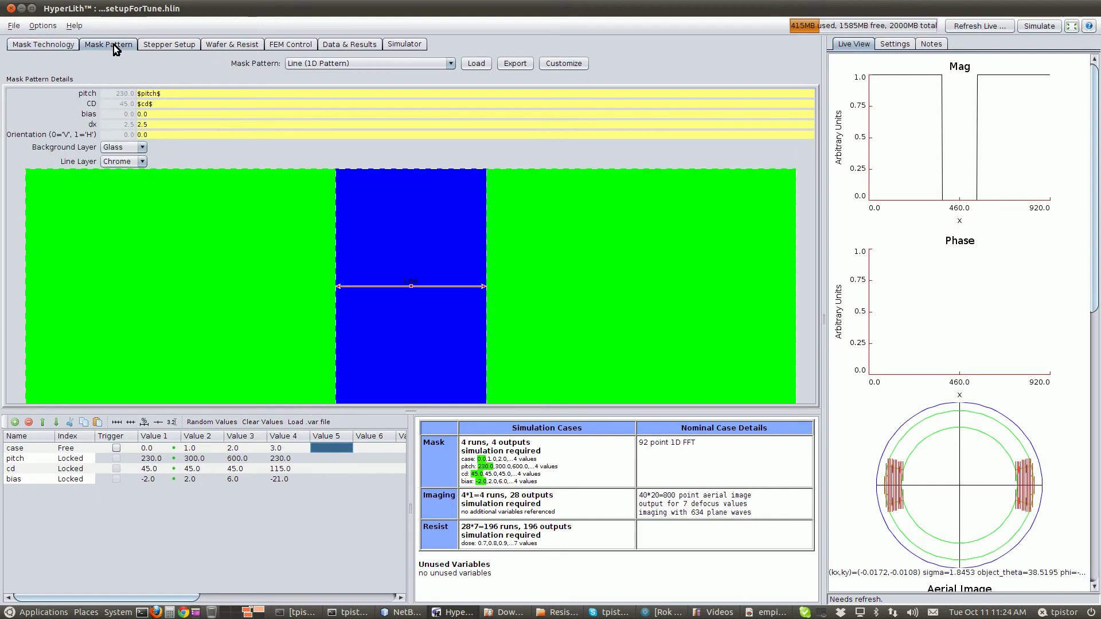
pyautogui.doubleClick(178, 113)
pyautogui.write('$bias$')
pyautogui.press('Return')
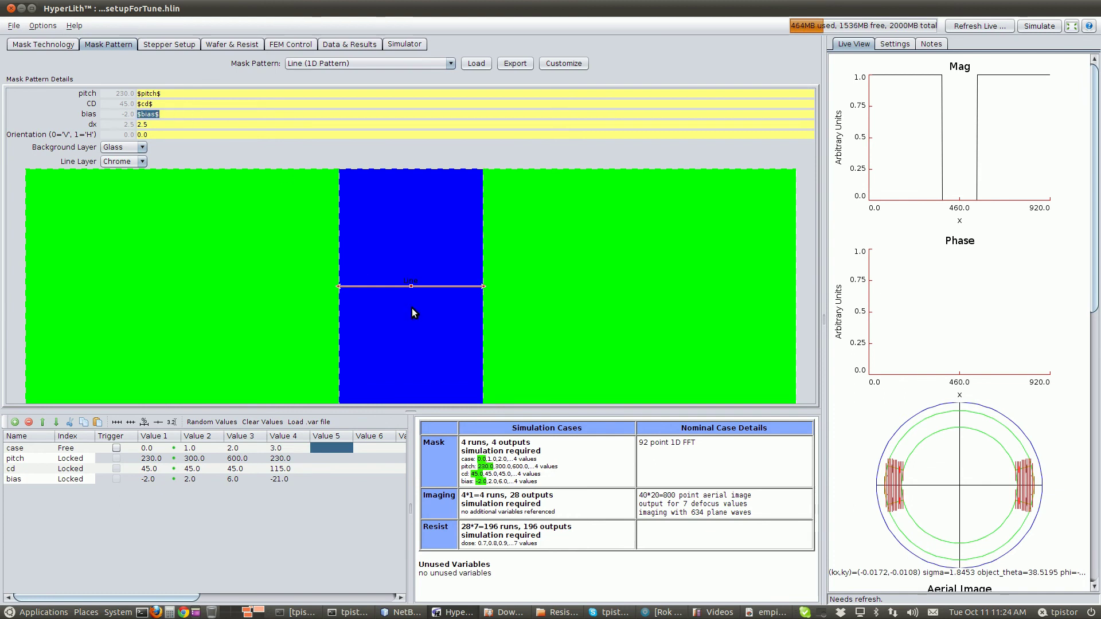
# Switch the Stepper Setup model to DUV, Dipole.
pyautogui.click(157, 46)
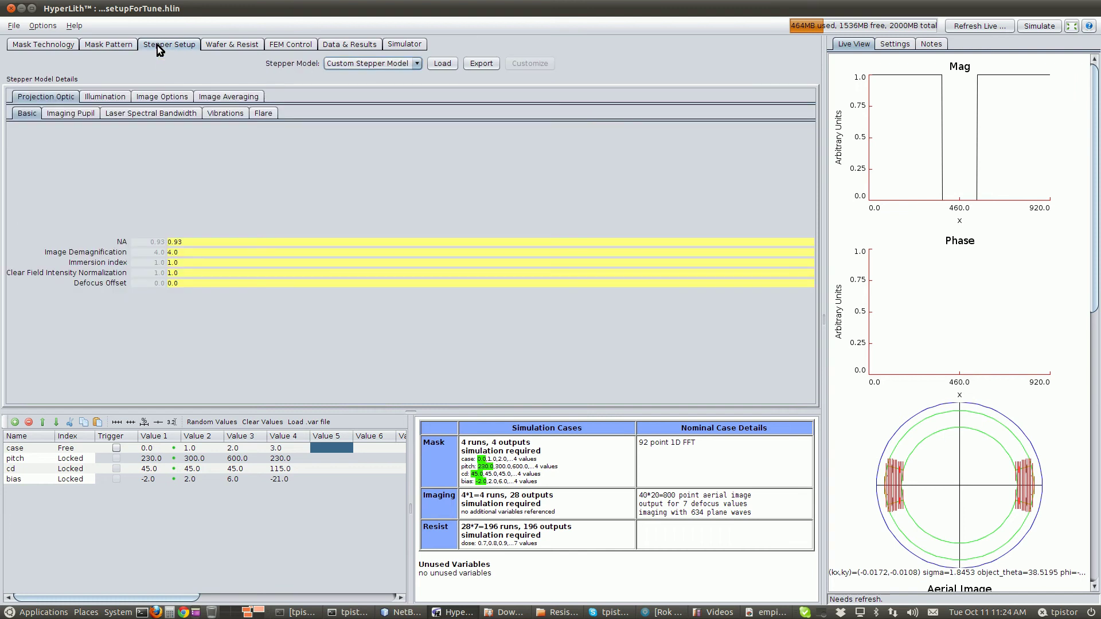
pyautogui.click(219, 242)
pyautogui.write('1.')
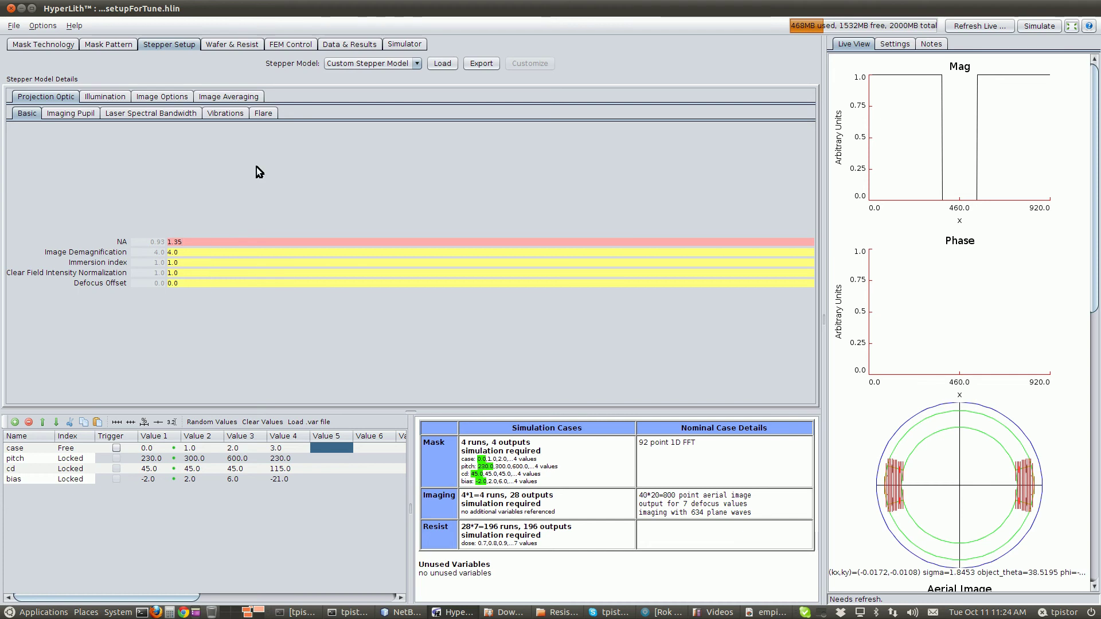
pyautogui.click(384, 64)
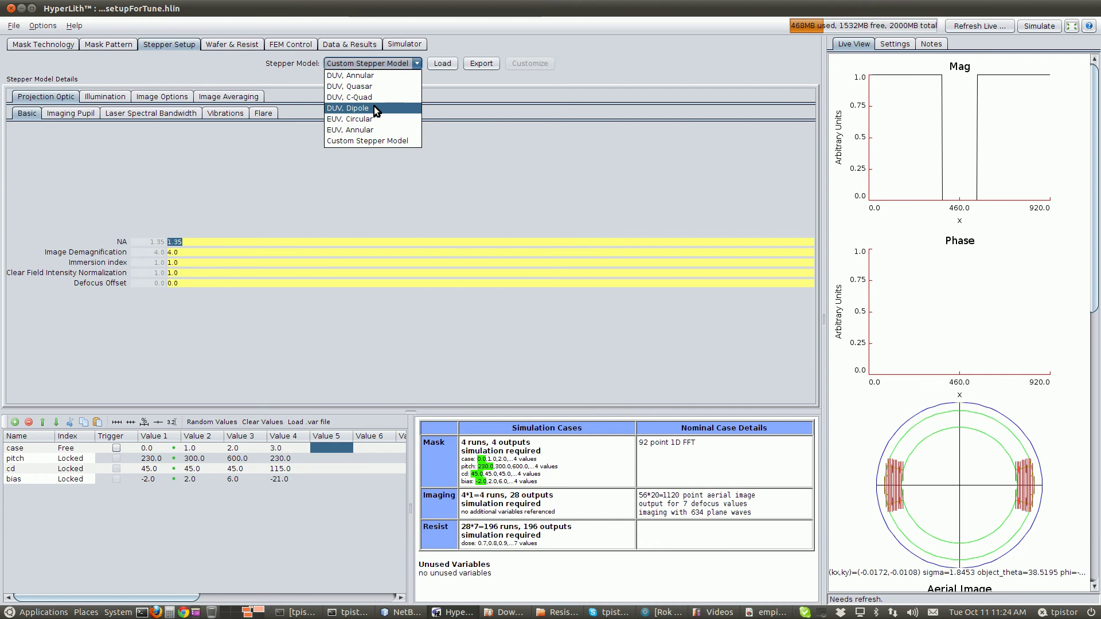
pyautogui.click(374, 107)
# Set NA to 1.35 and half-axis samples to 50, and enable Water Immersion.
pyautogui.doubleClick(169, 92)
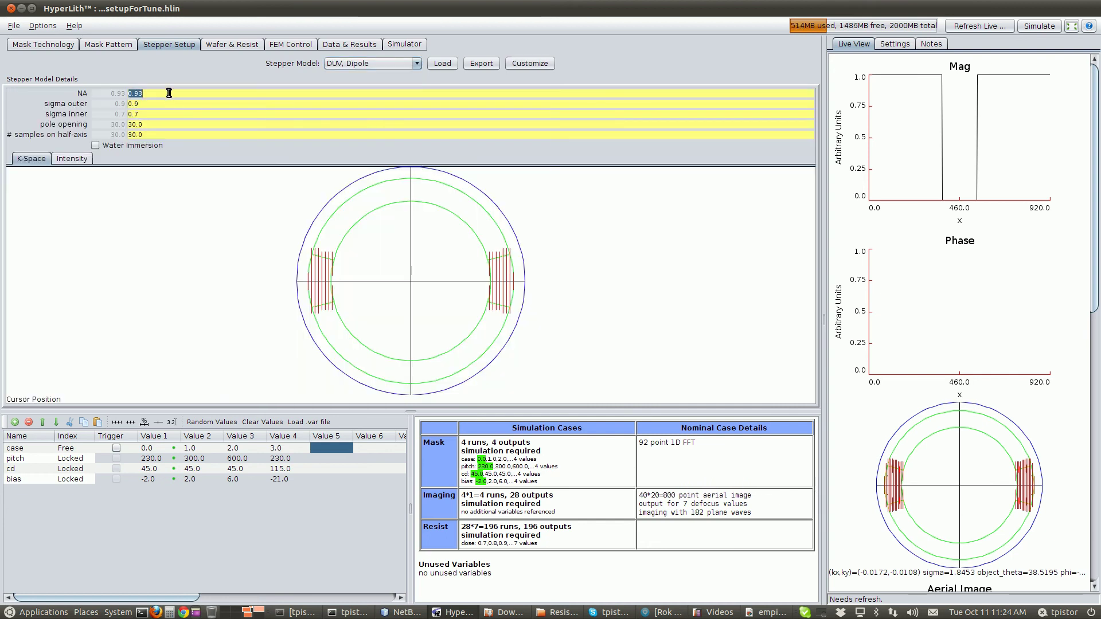
pyautogui.write('1.35')
pyautogui.press('Return')
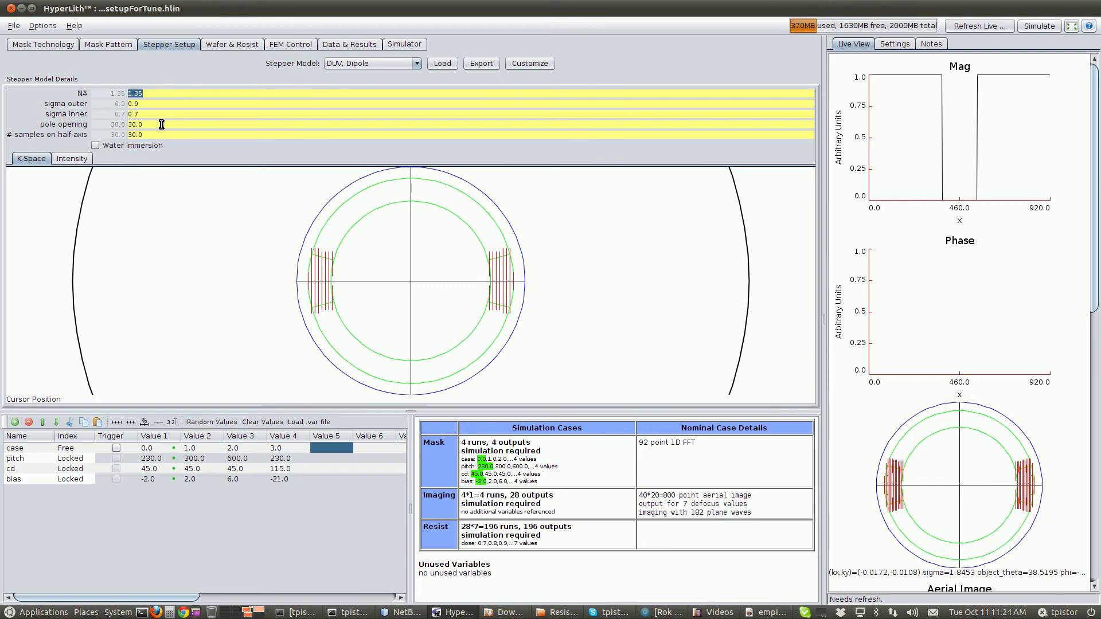
pyautogui.doubleClick(145, 136)
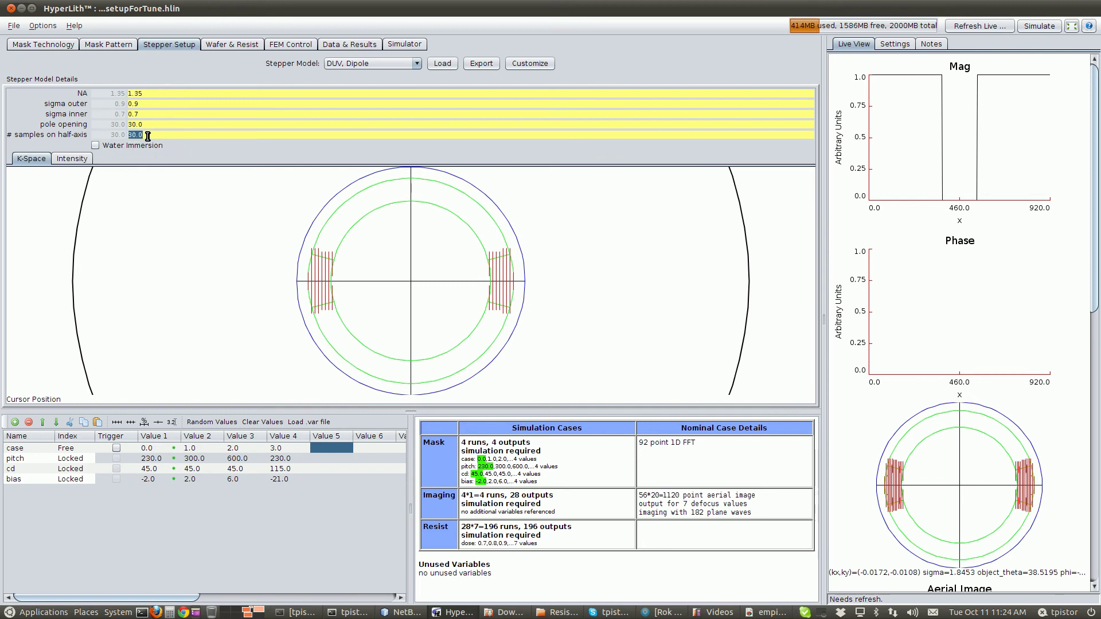
pyautogui.write('50')
pyautogui.press('Return')
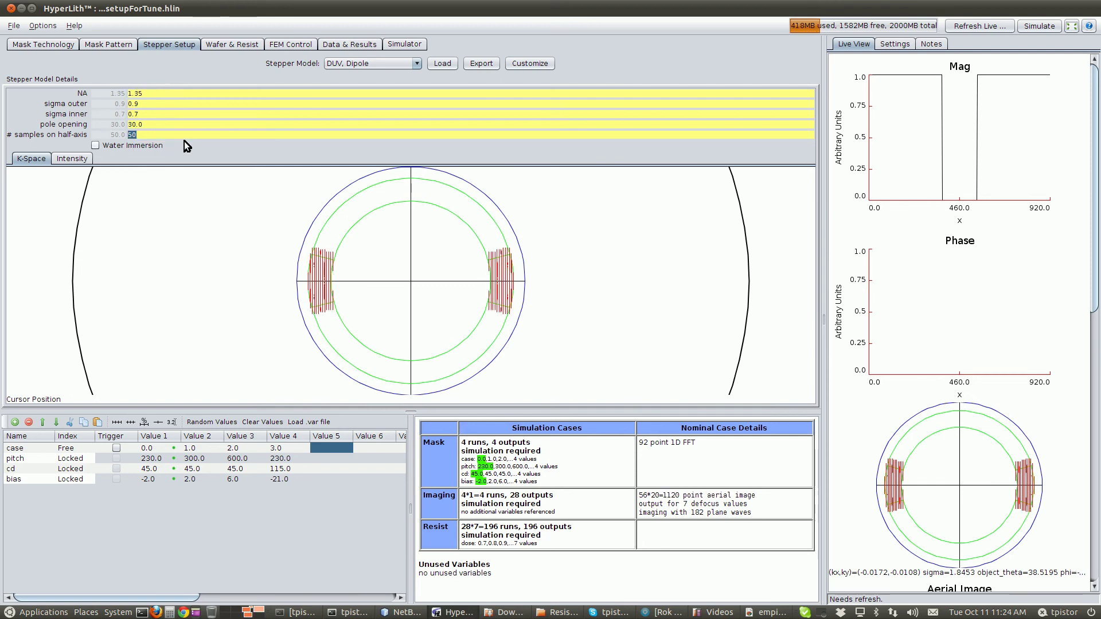
pyautogui.click(96, 147)
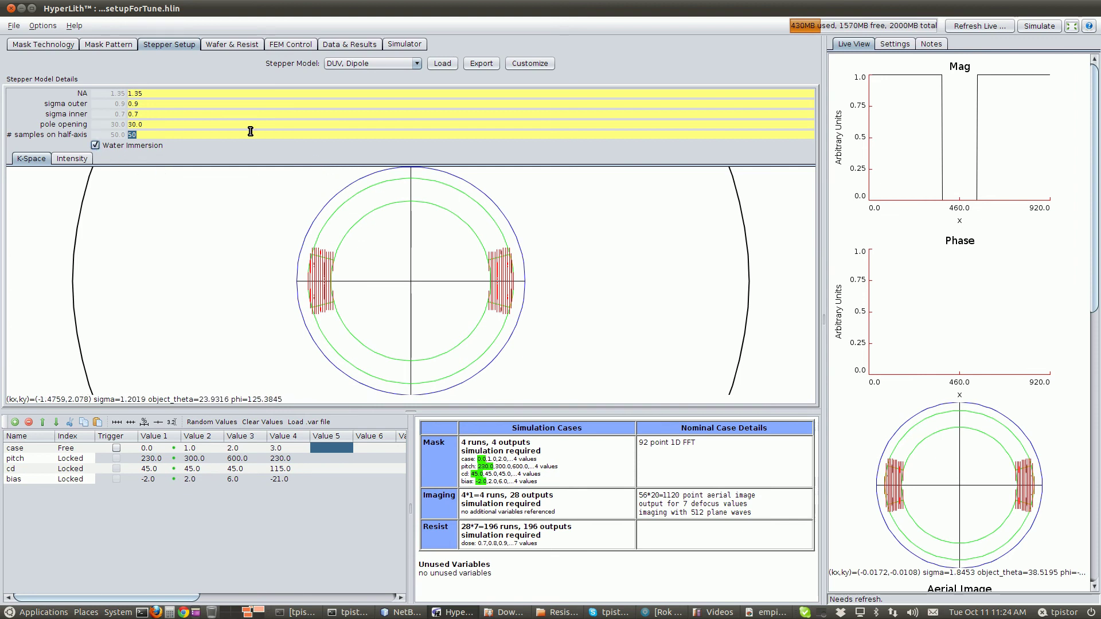
# Keep ArF - PRM as the Wafer & Resist model.
pyautogui.click(225, 44)
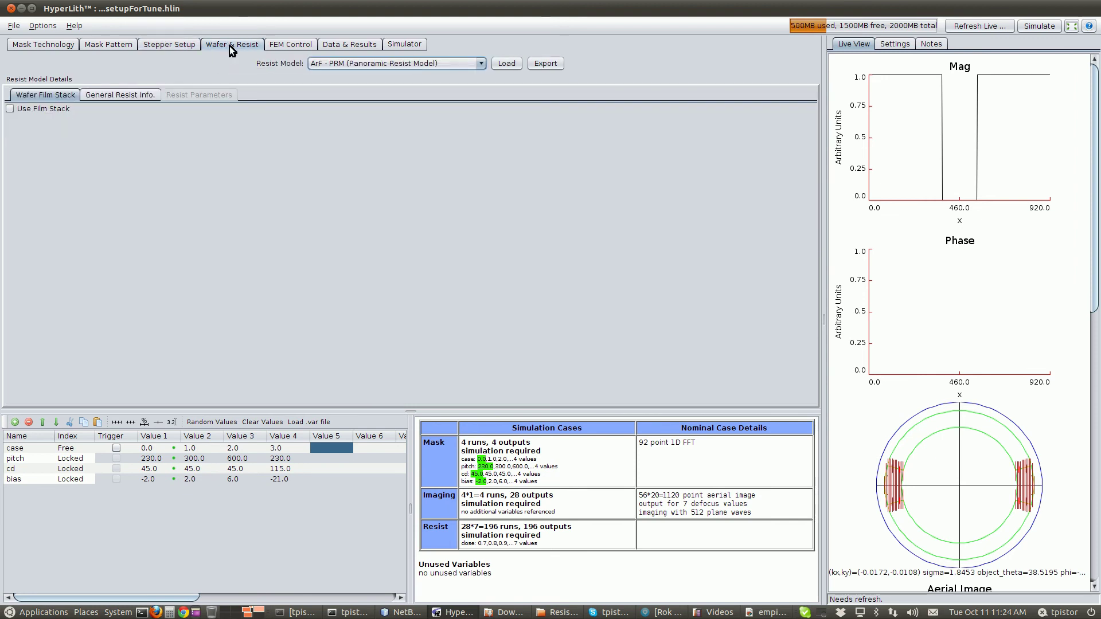
pyautogui.click(353, 63)
pyautogui.scroll(2, 355, 86)
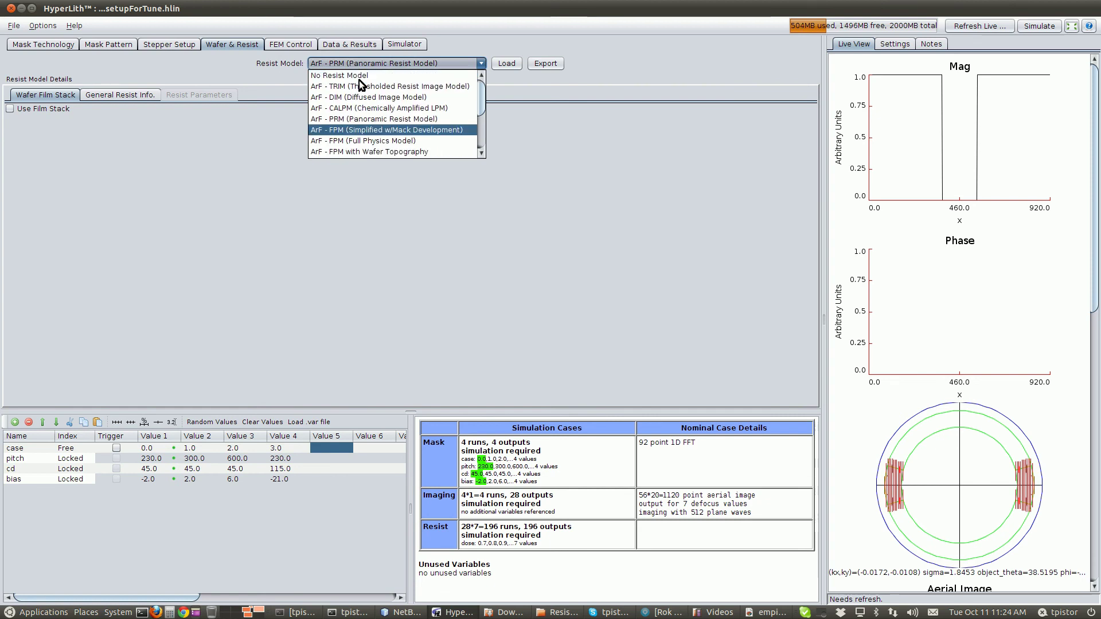
pyautogui.click(375, 119)
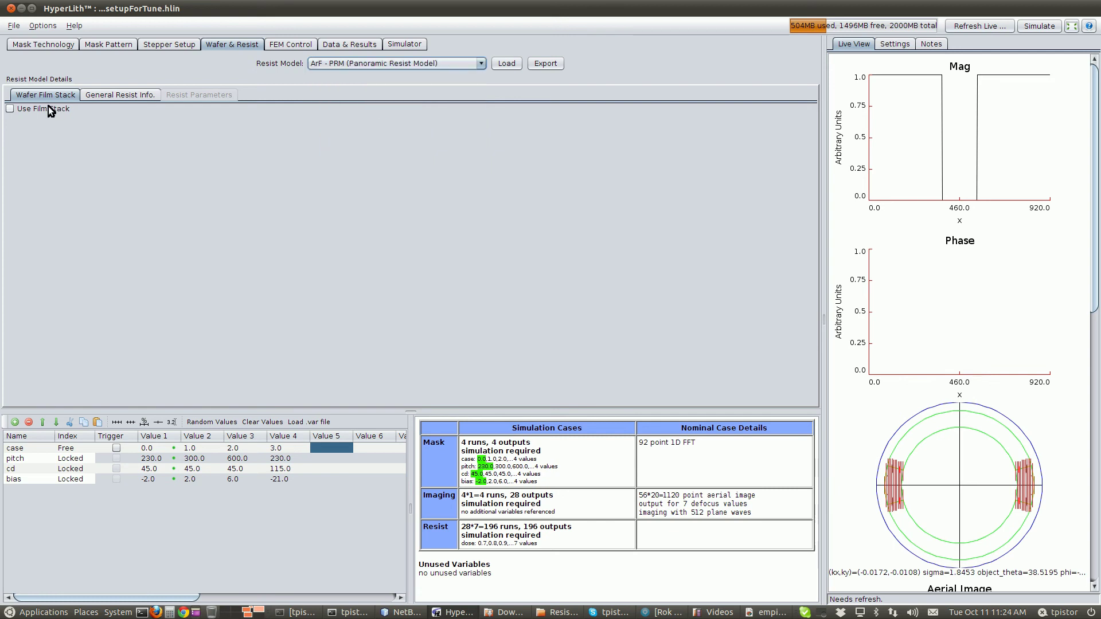
# Browse the general, film stack and exposure/PEB resist tabs, then run Refresh Live.
pyautogui.click(108, 95)
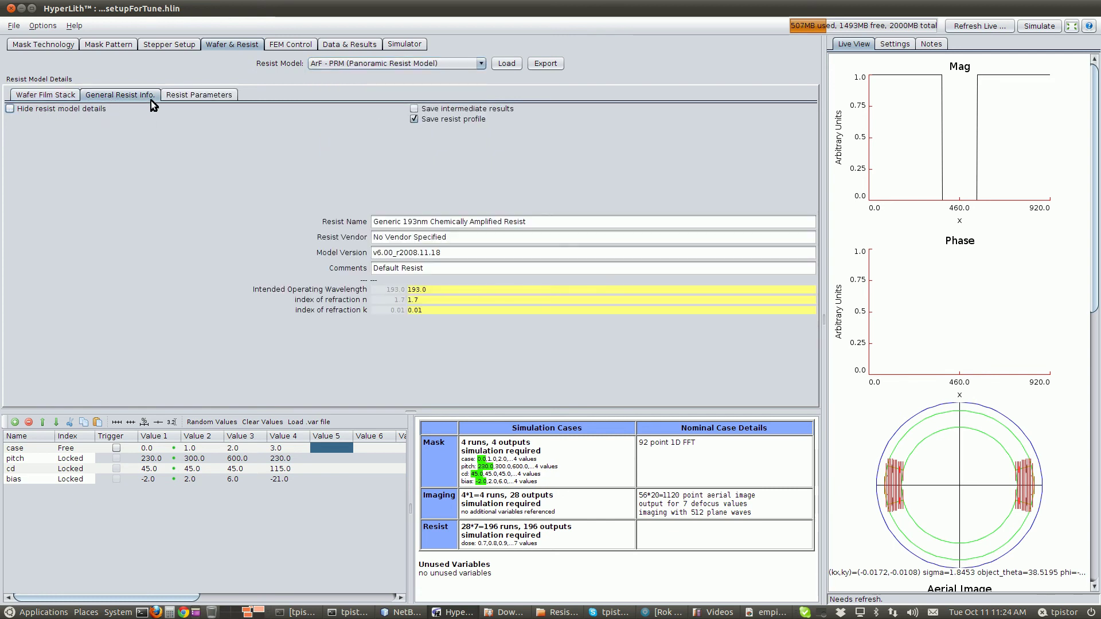
pyautogui.click(45, 93)
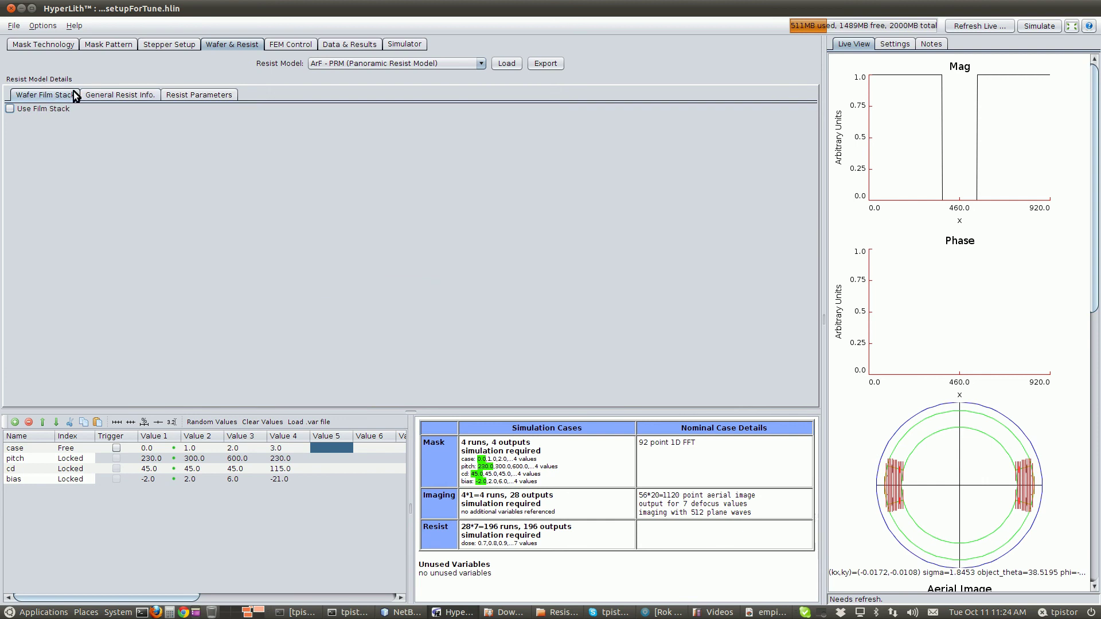
pyautogui.click(112, 95)
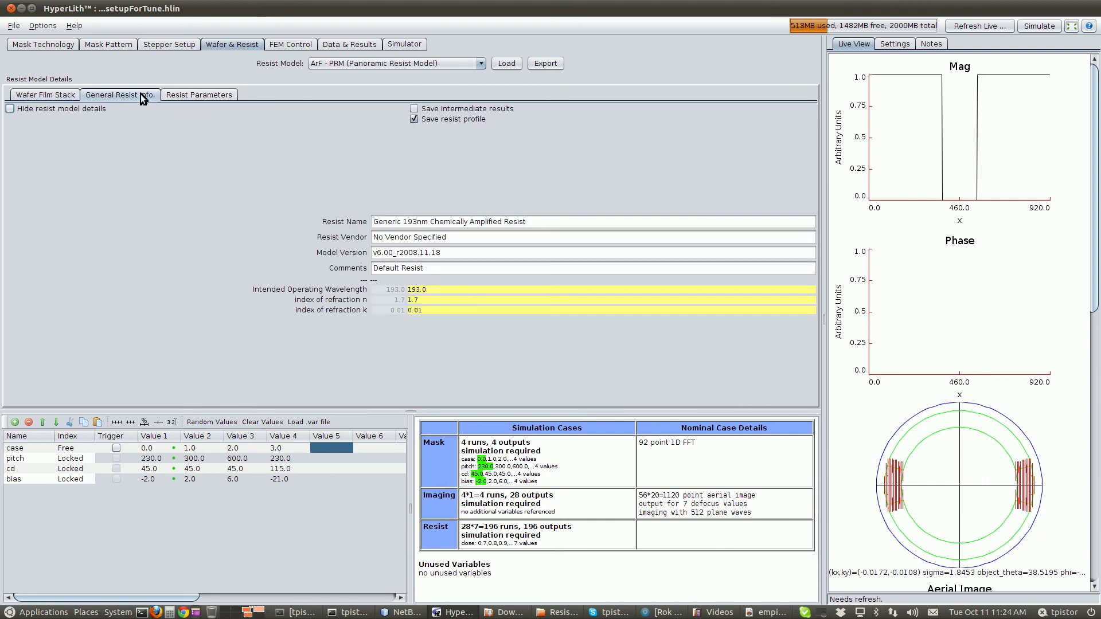
pyautogui.click(182, 95)
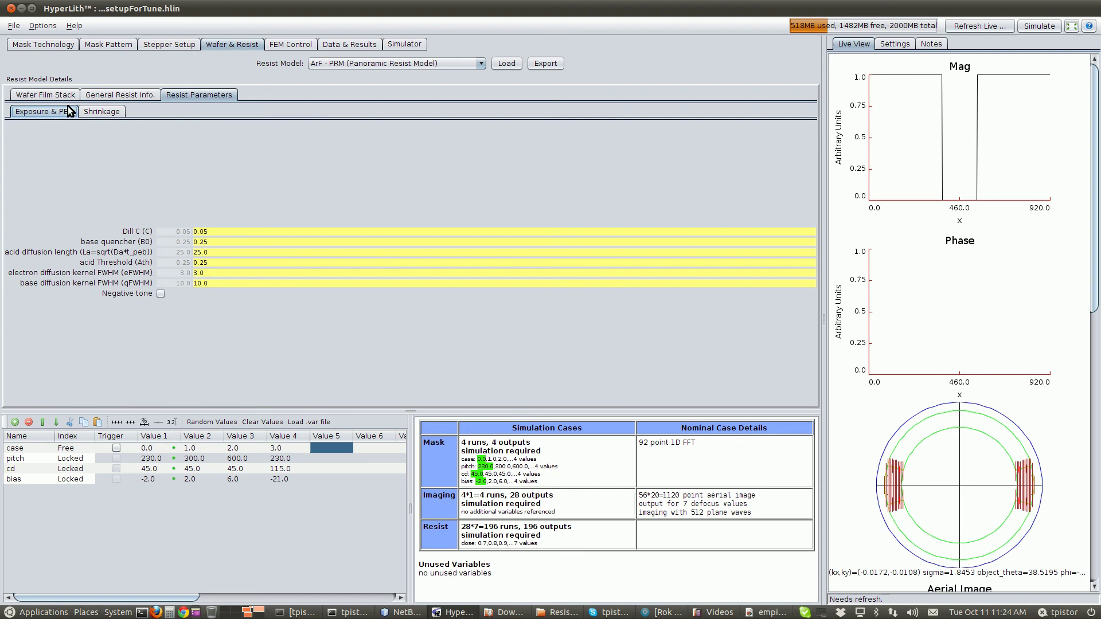
pyautogui.click(96, 97)
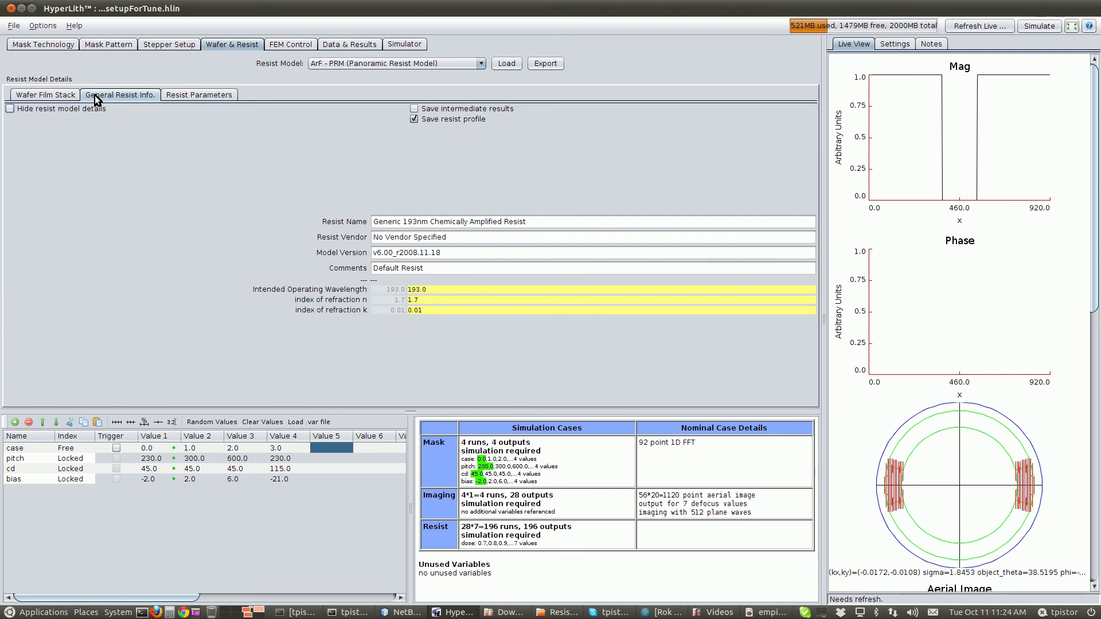
pyautogui.click(179, 95)
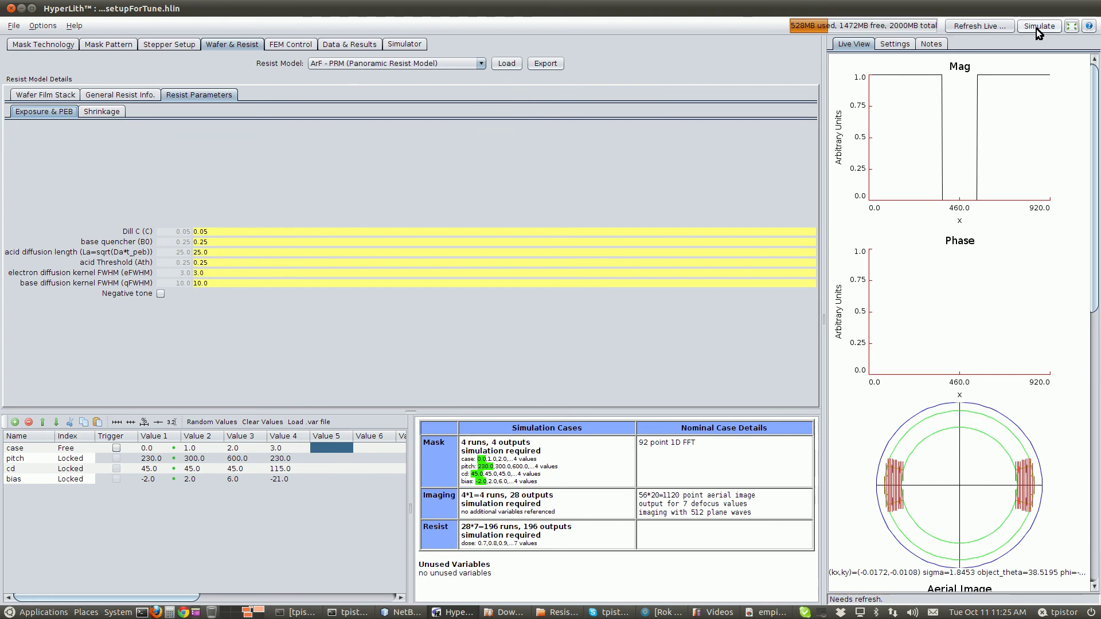
pyautogui.click(996, 26)
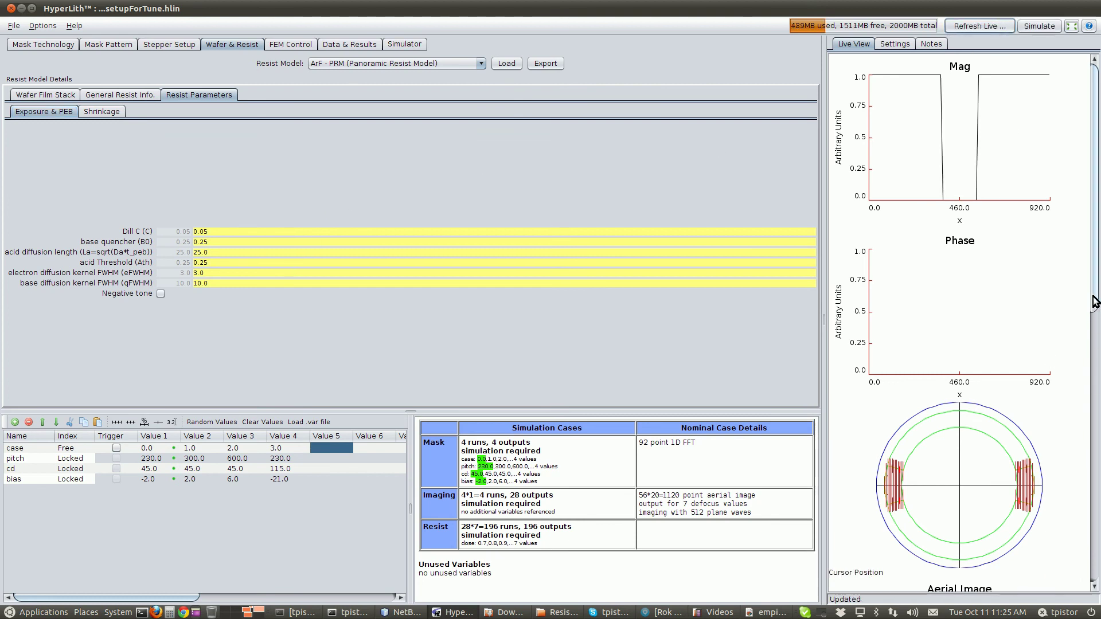
pyautogui.moveTo(1095, 301); pyautogui.dragTo(1094, 413)
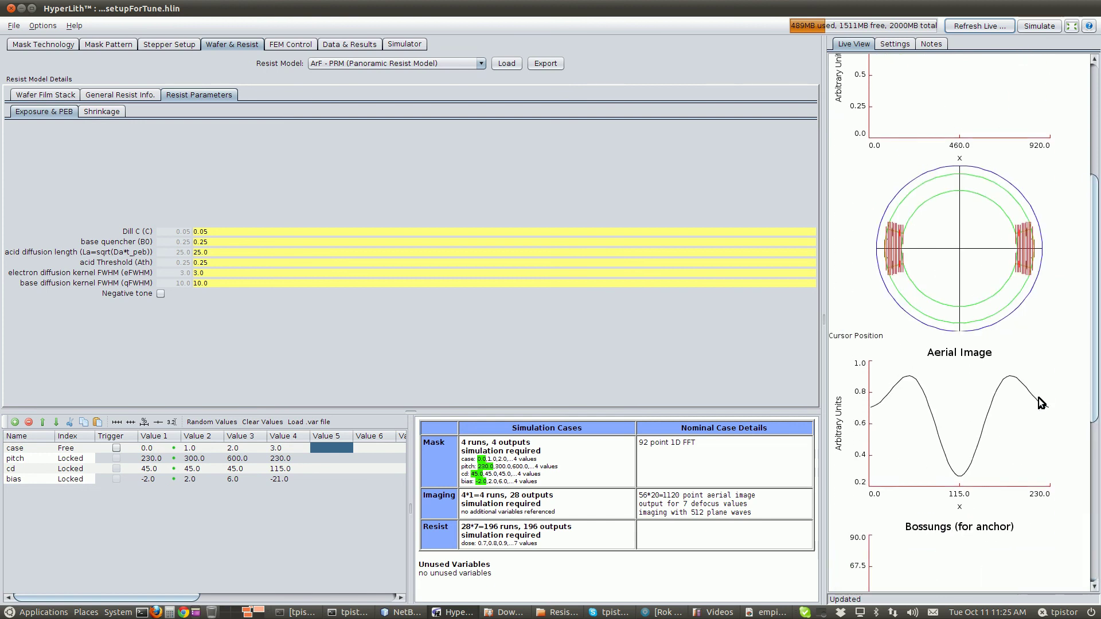
# In FEM Control, set the [dose] cell to 12 and dose values per direction to 2.
pyautogui.click(288, 45)
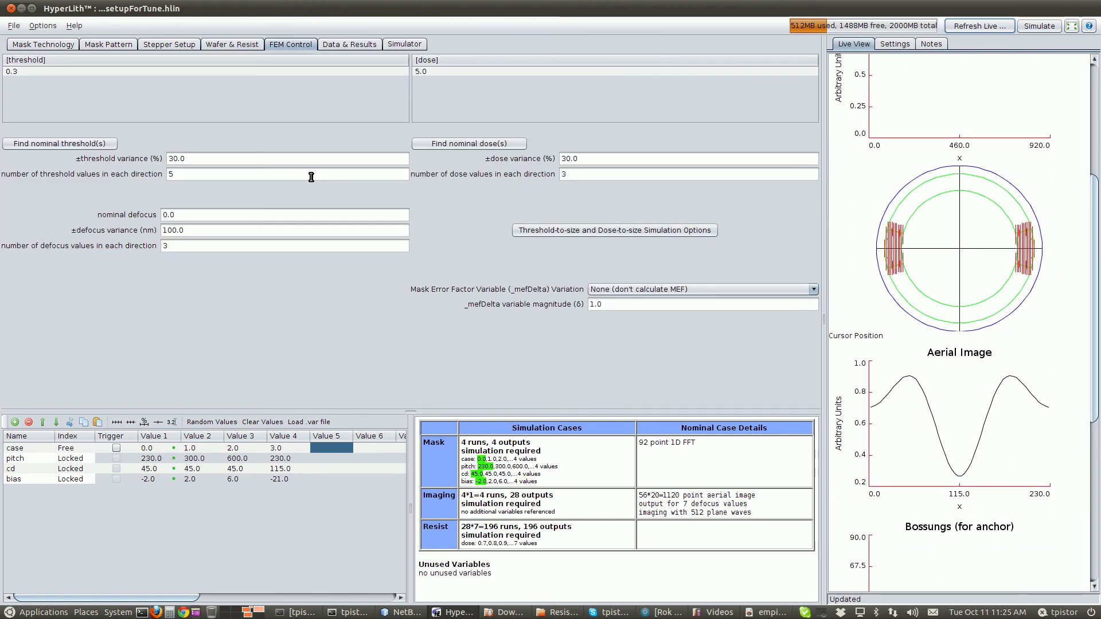
pyautogui.click(767, 611)
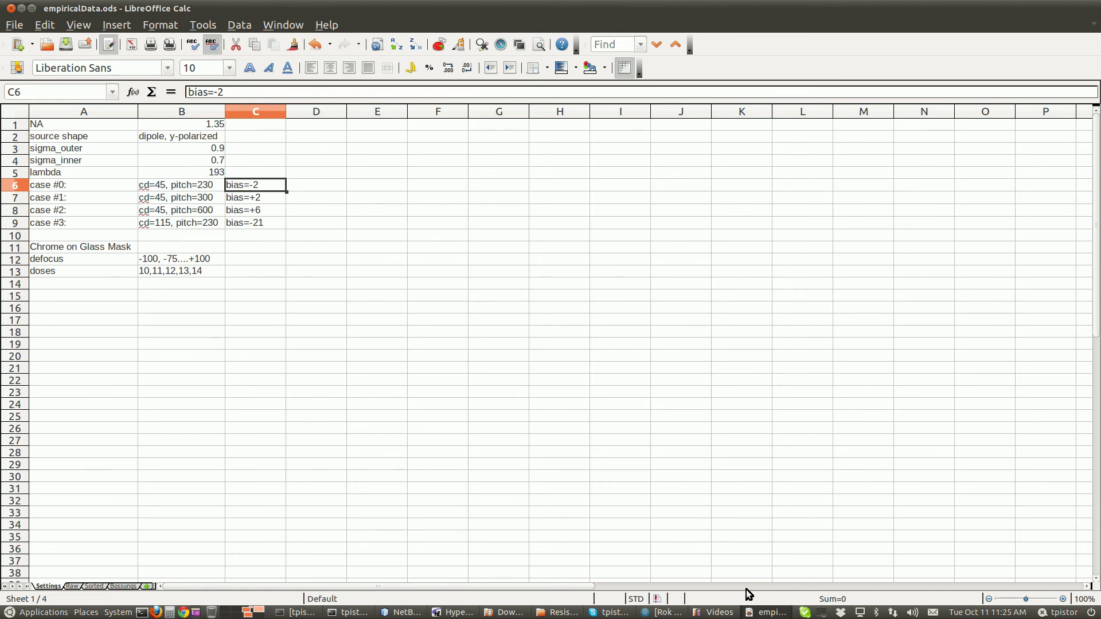
pyautogui.click(455, 612)
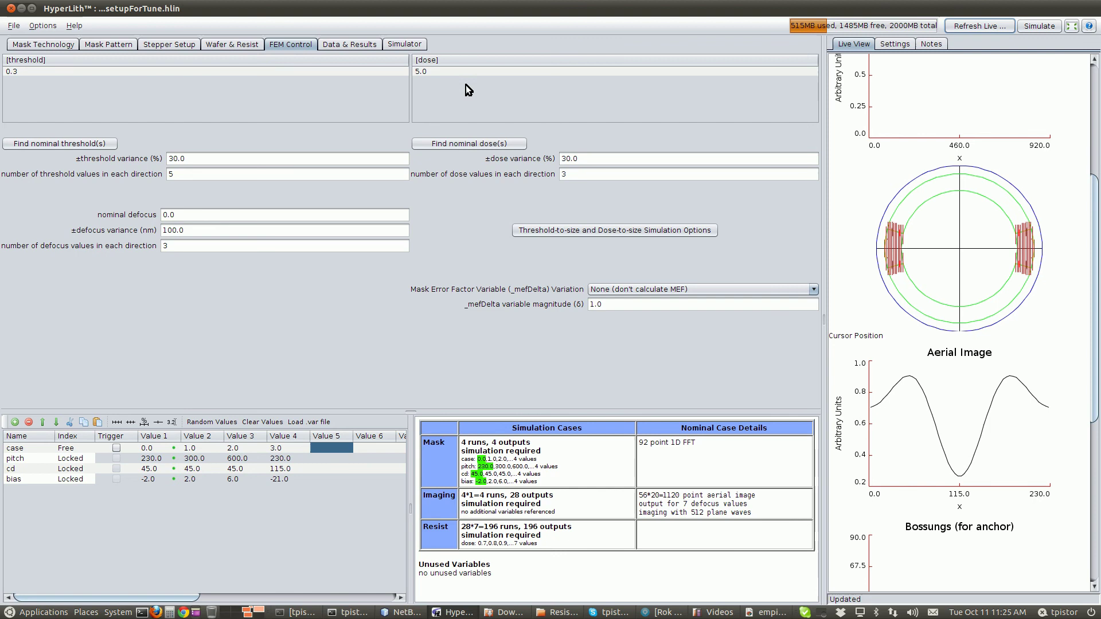
pyautogui.doubleClick(446, 73)
pyautogui.write('12')
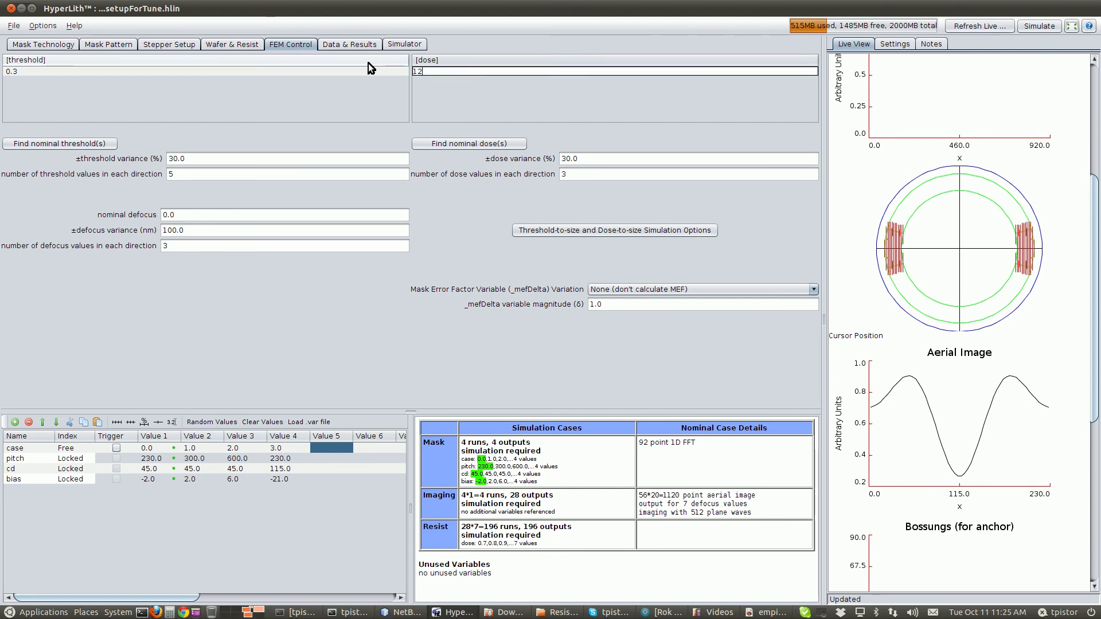
pyautogui.press('Return')
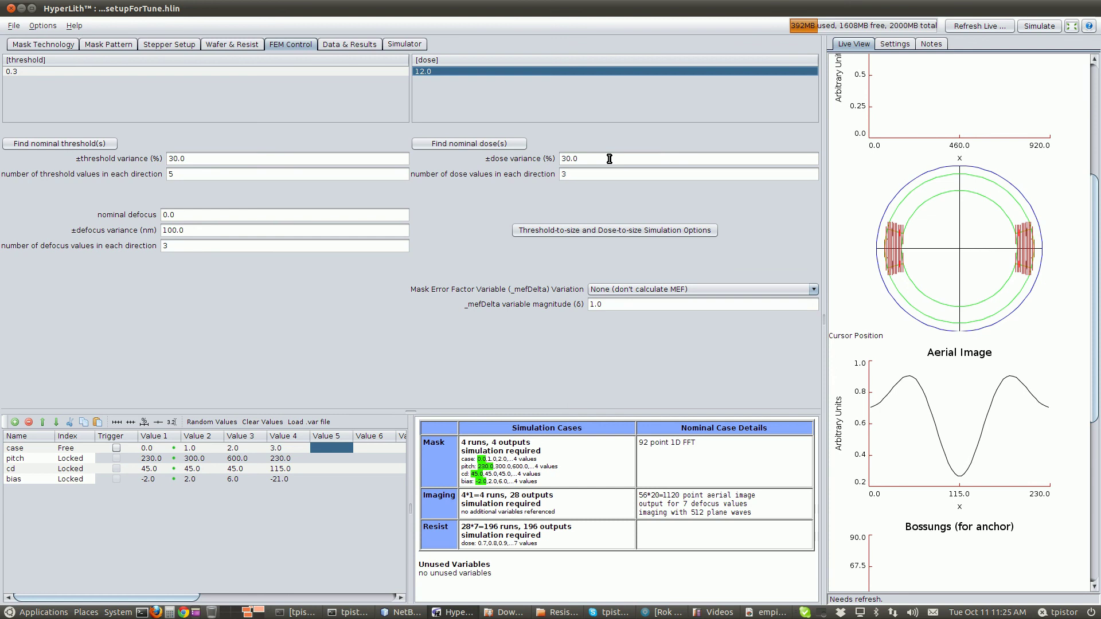
pyautogui.click(599, 174)
pyautogui.press('BackSpace')
pyautogui.write('2')
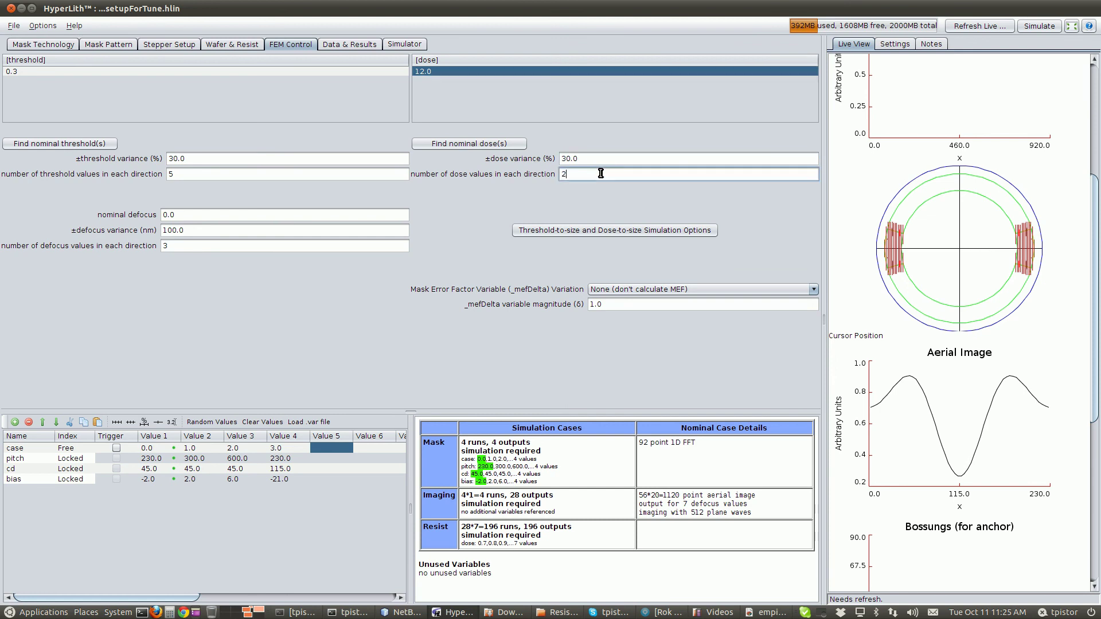
pyautogui.click(595, 159)
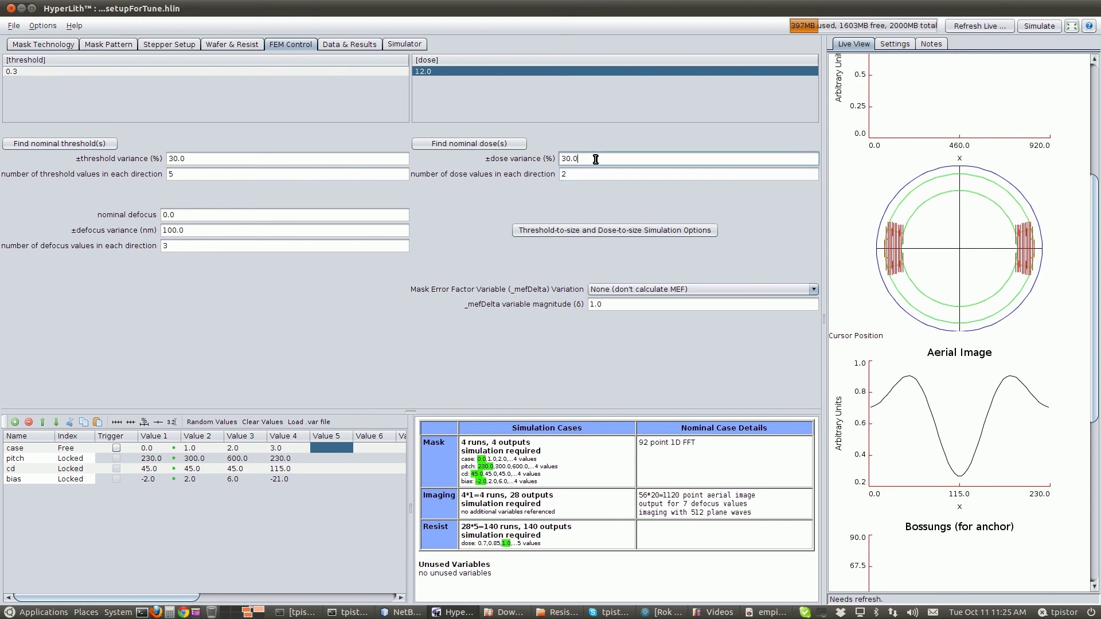
# Enter =2/12 in cell B14 of the empiricalData Settings sheet, giving 0.1666666667.
pyautogui.click(765, 613)
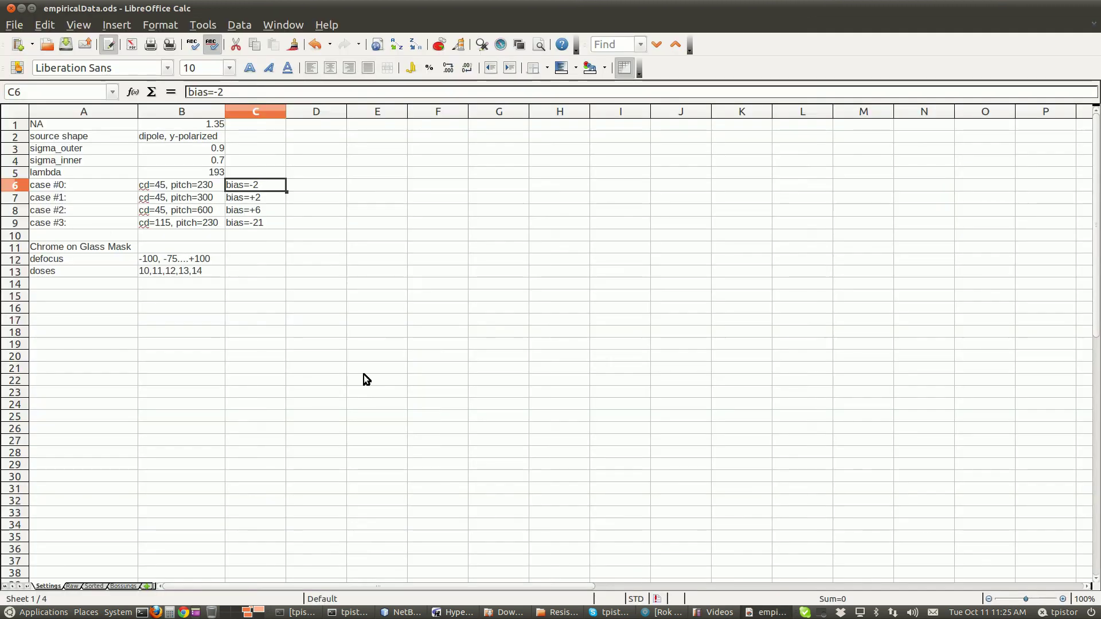
pyautogui.click(172, 286)
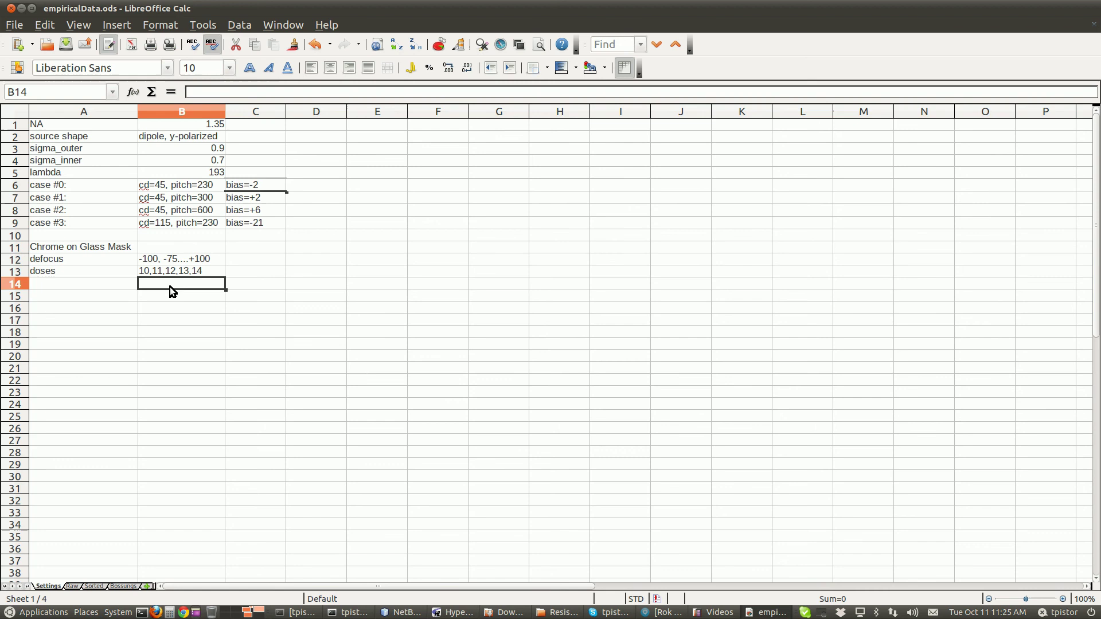
pyautogui.write('=2/12')
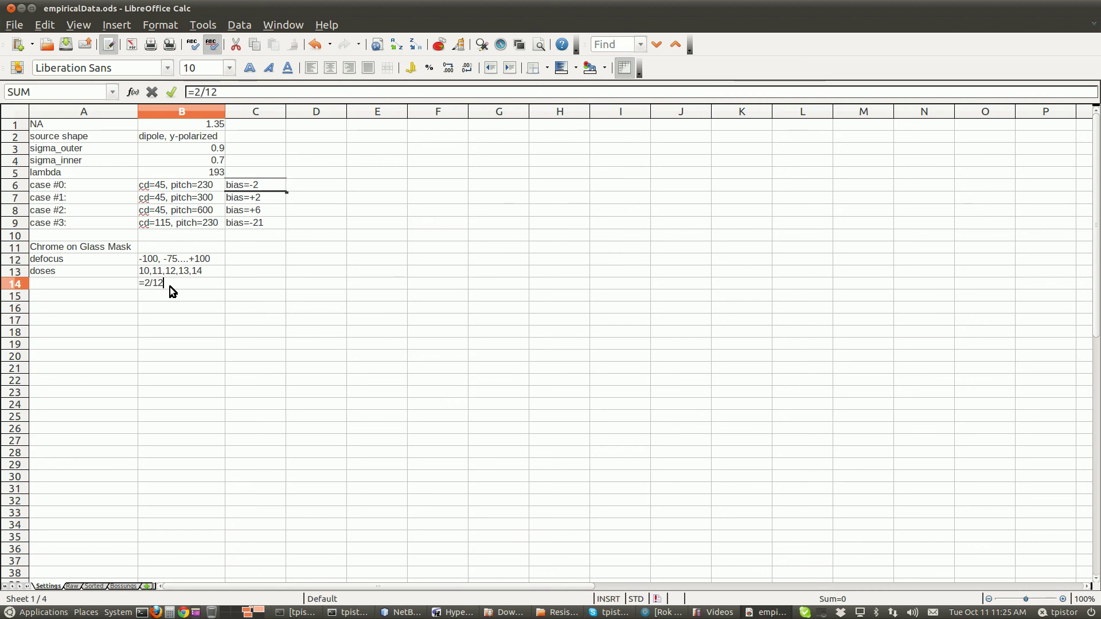
pyautogui.write('=')
pyautogui.press('BackSpace')
pyautogui.press('Return')
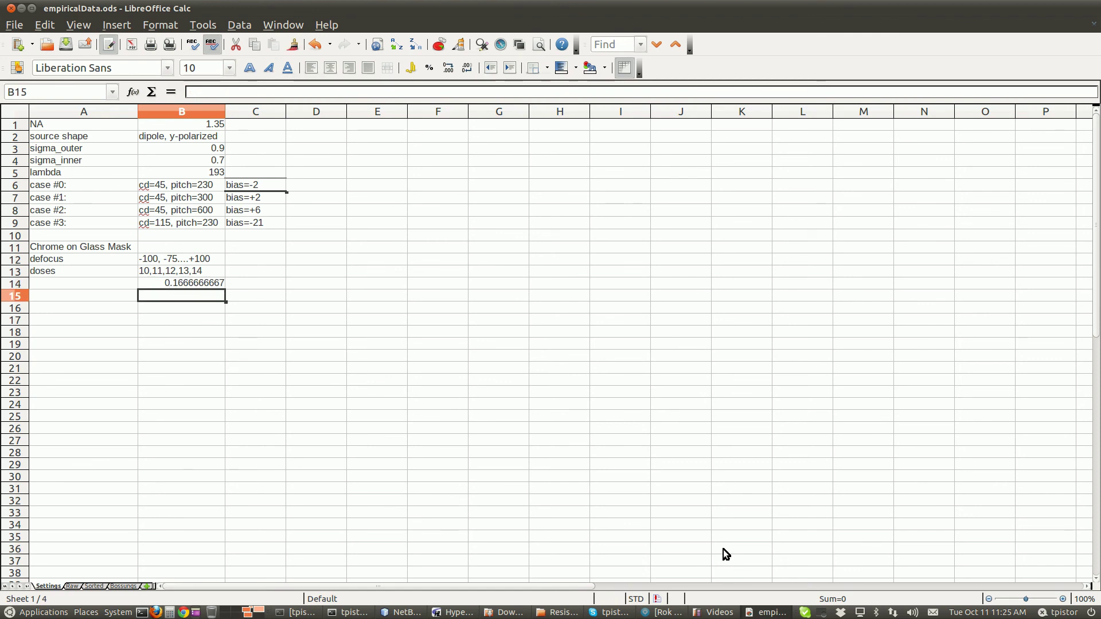
# Set the ±dose variance to 16.666667% and 4 defocus values per direction, giving 180 runs.
pyautogui.click(438, 612)
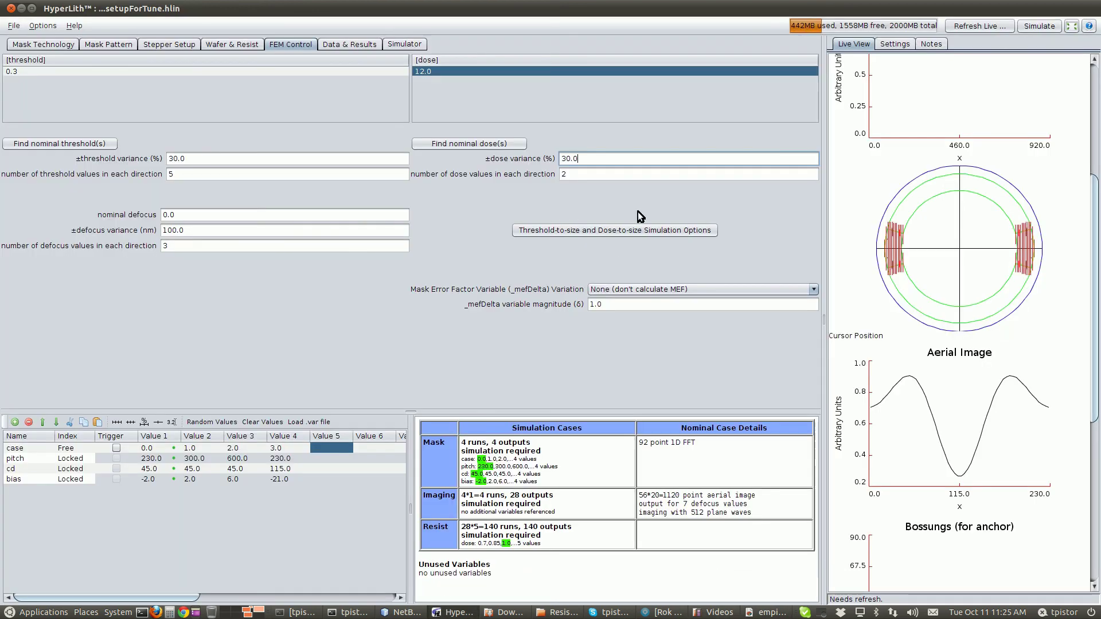
pyautogui.write('16.666667')
pyautogui.press('BackSpace')
pyautogui.press('BackSpace')
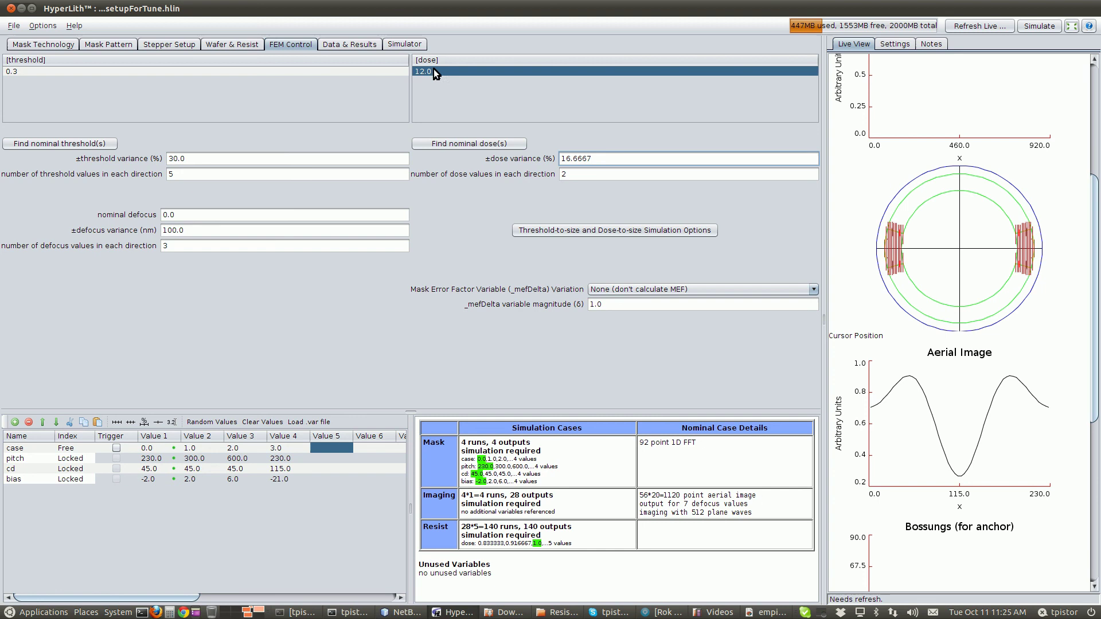
pyautogui.click(576, 177)
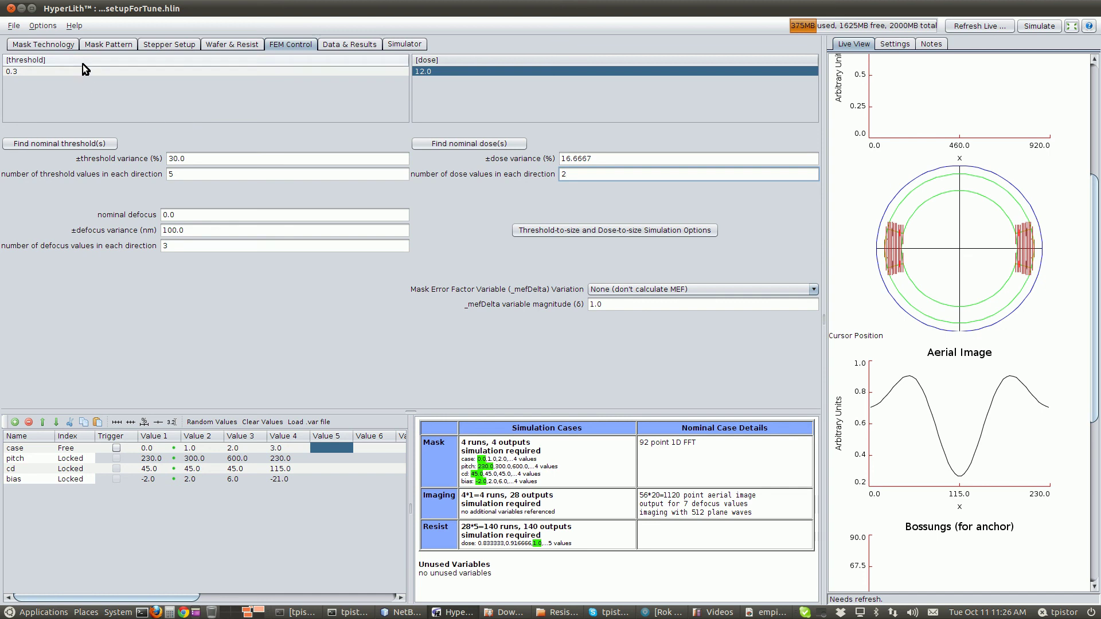
pyautogui.click(192, 244)
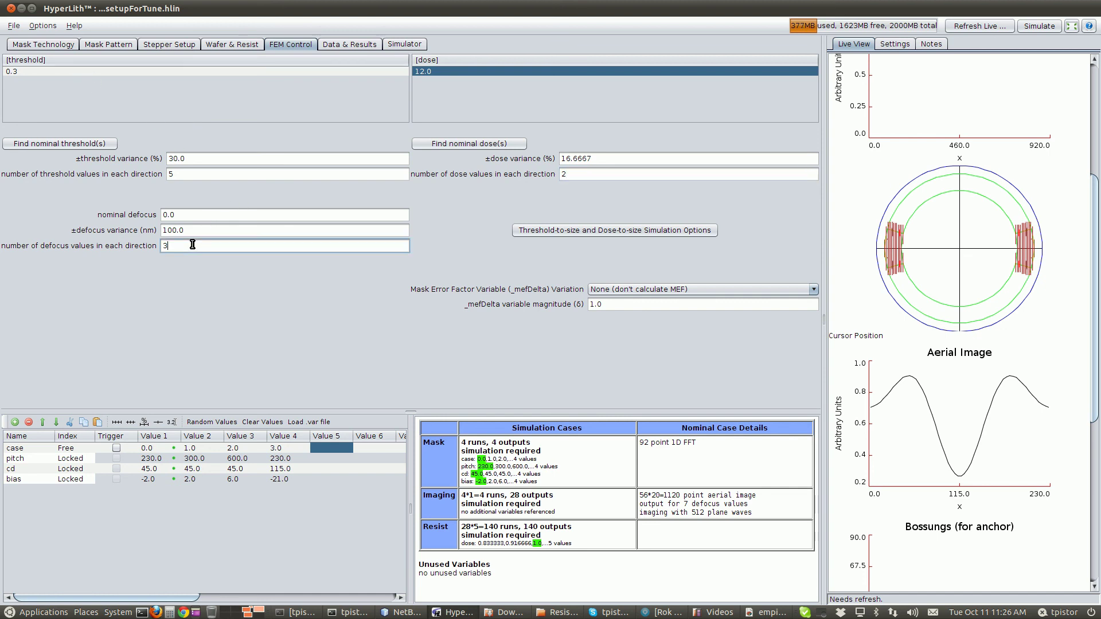
pyautogui.write('4')
pyautogui.press('Return')
# Save the simulation setup and refresh the live preview to show the anchor Bossungs.
pyautogui.click(14, 26)
pyautogui.click(28, 89)
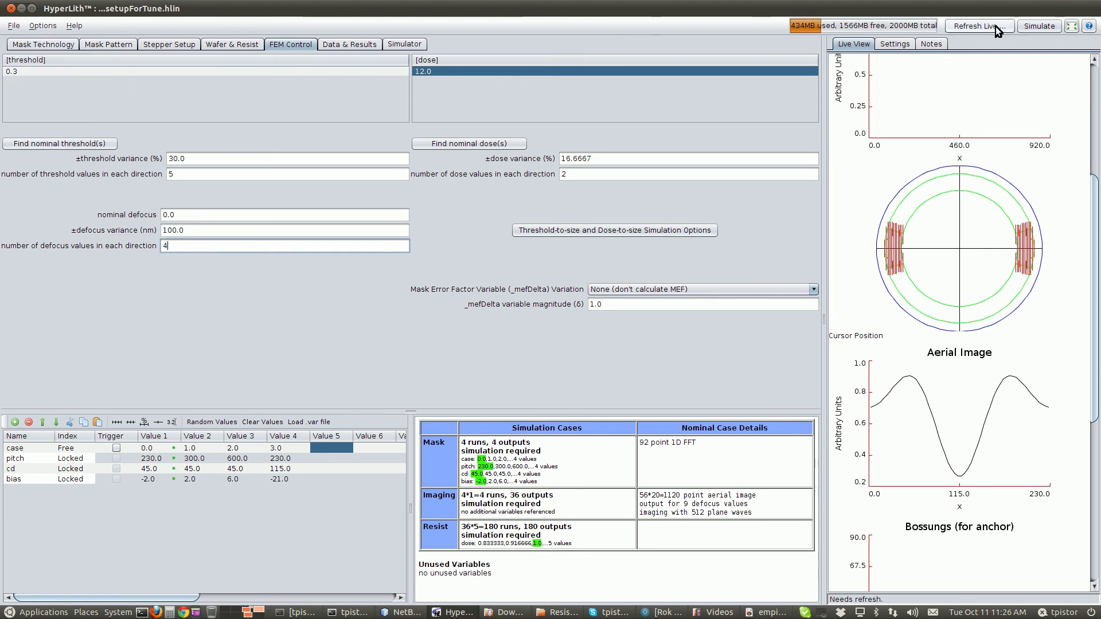
pyautogui.click(976, 26)
pyautogui.moveTo(1095, 265); pyautogui.dragTo(1095, 423)
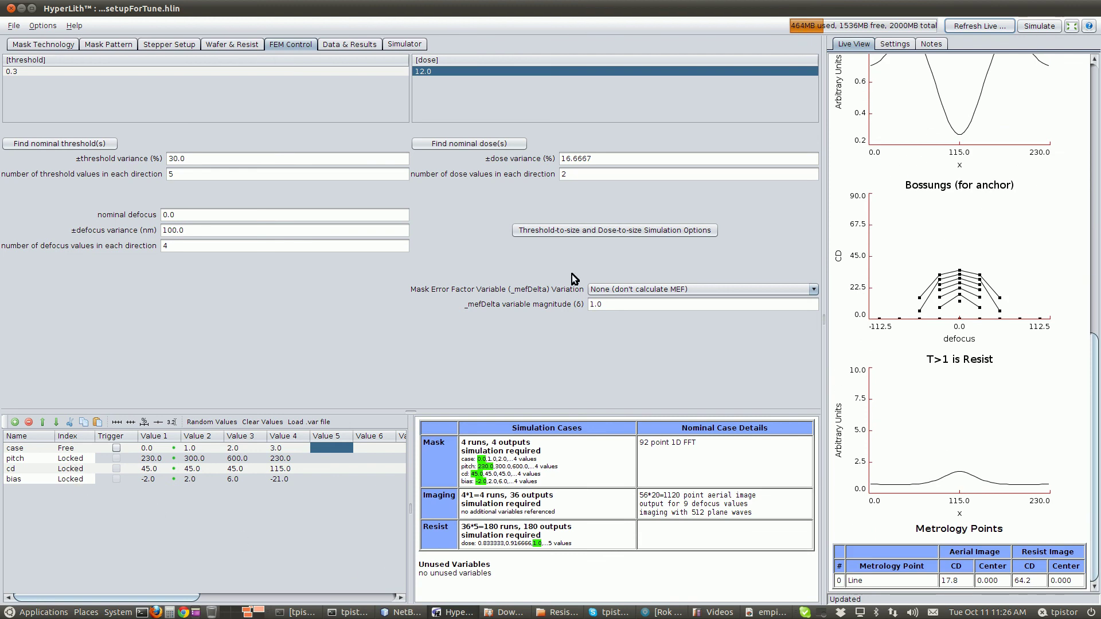
# Launch the full 180-run simulation and follow its progress log in the Simulator.
pyautogui.click(1039, 26)
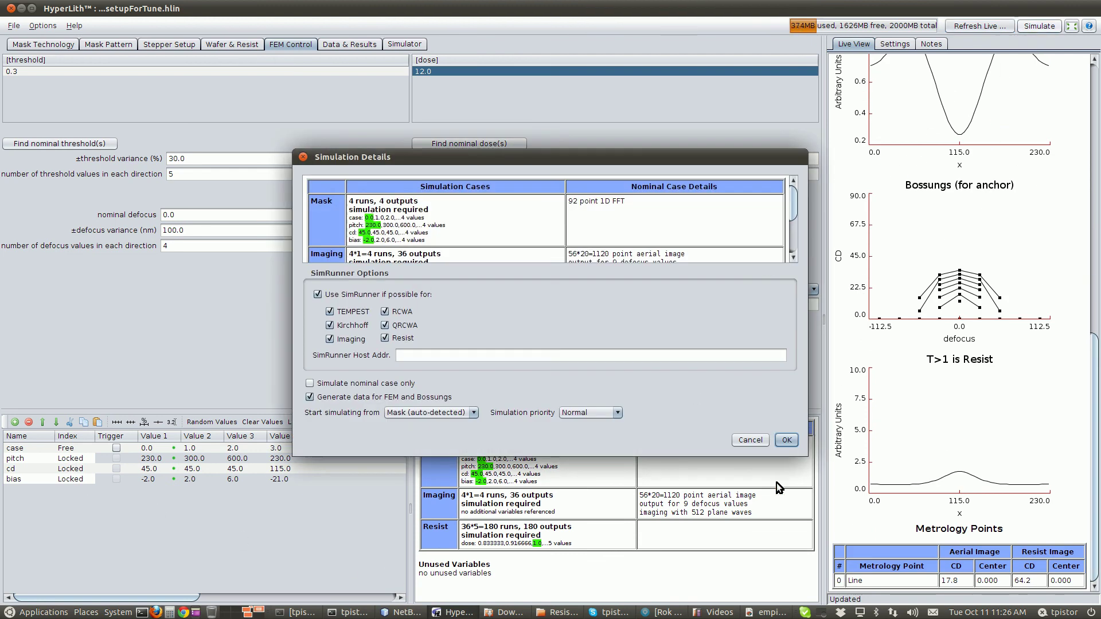
pyautogui.click(786, 439)
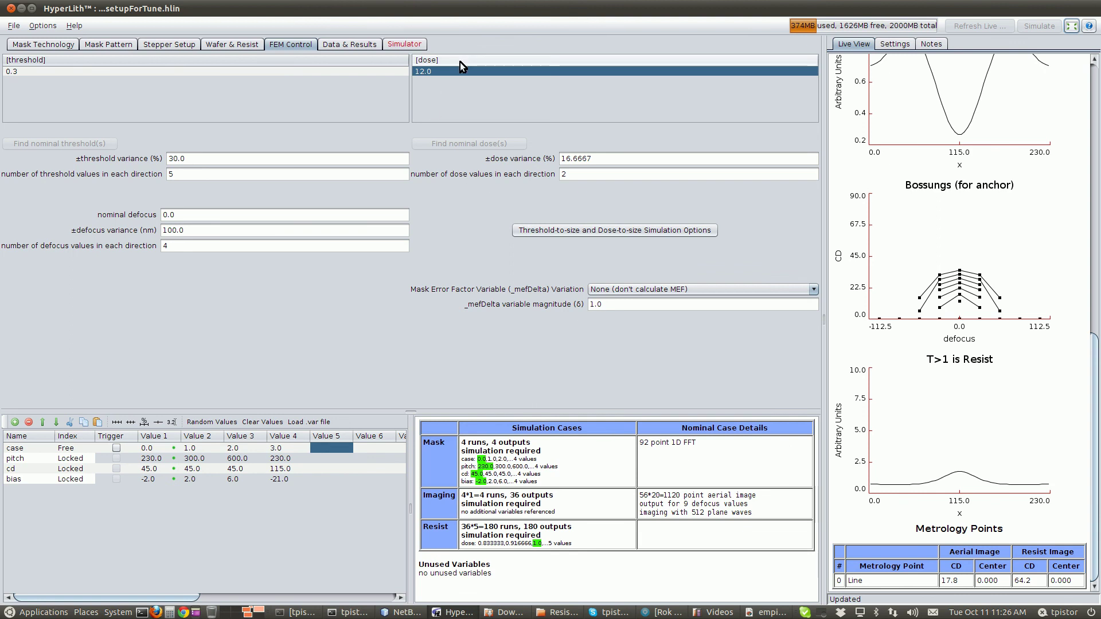
pyautogui.click(415, 46)
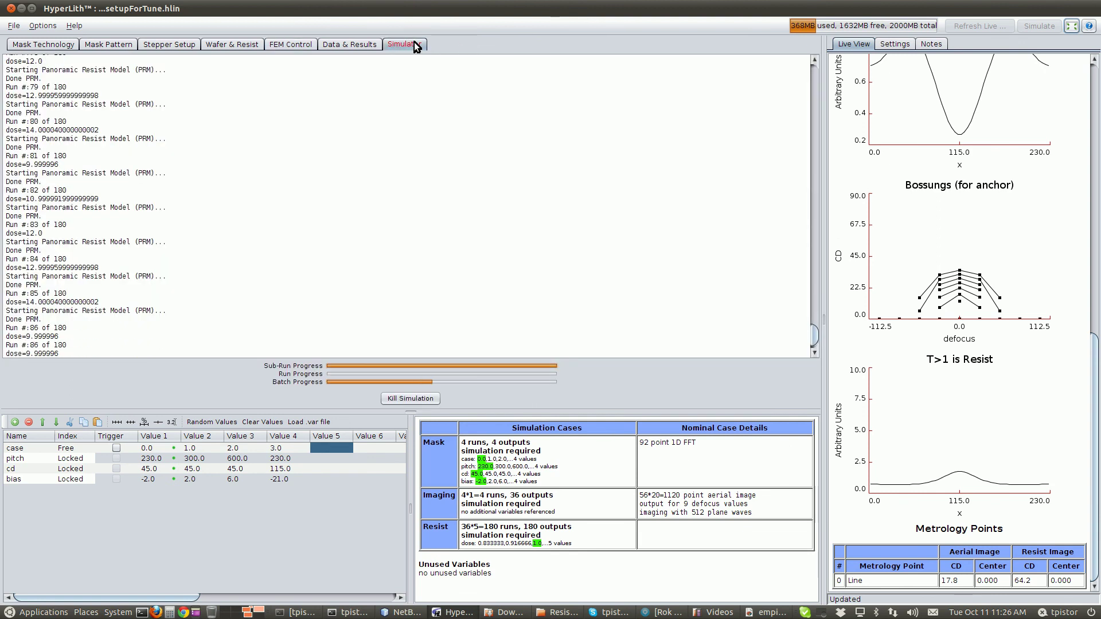
# Display the Resist > MT#0 - Line Bossung plot for all four cases, maximized.
pyautogui.click(350, 46)
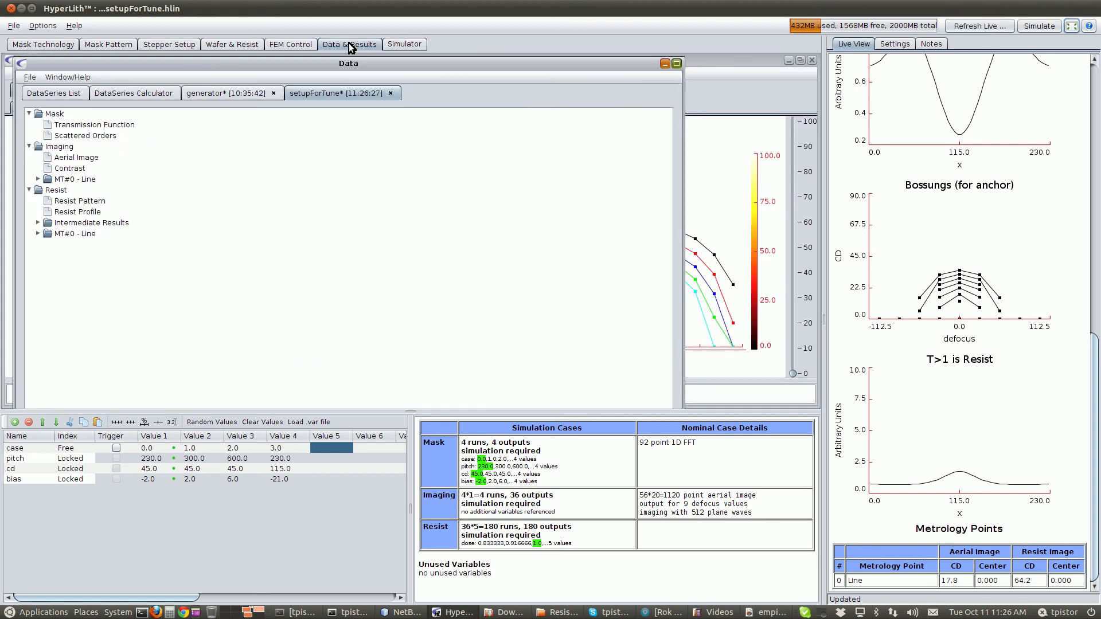
pyautogui.click(38, 233)
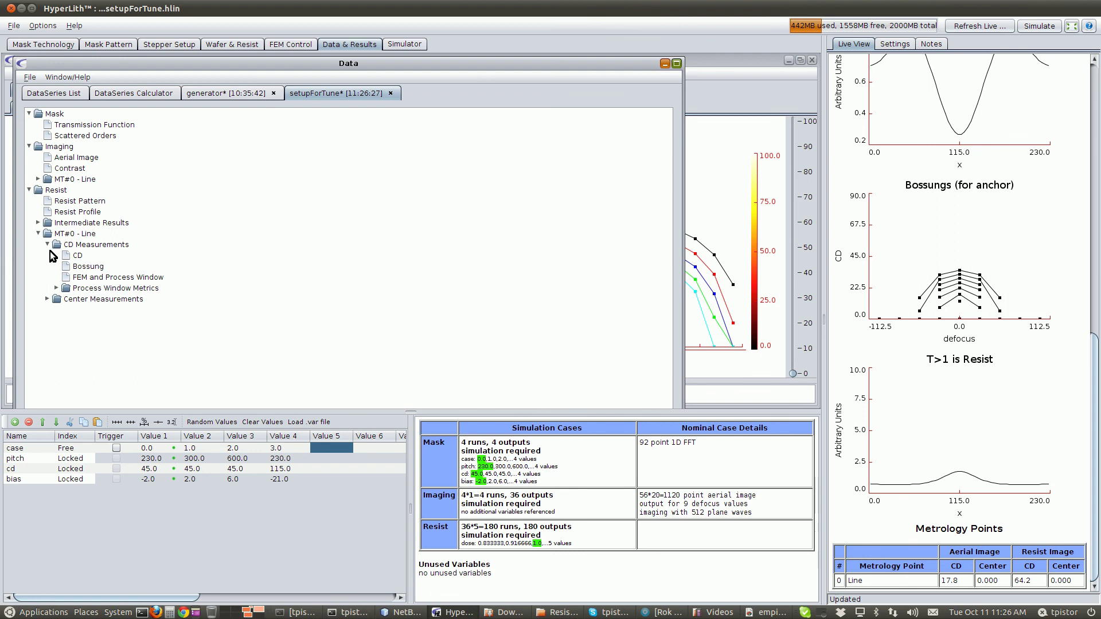
pyautogui.doubleClick(82, 267)
pyautogui.click(460, 306)
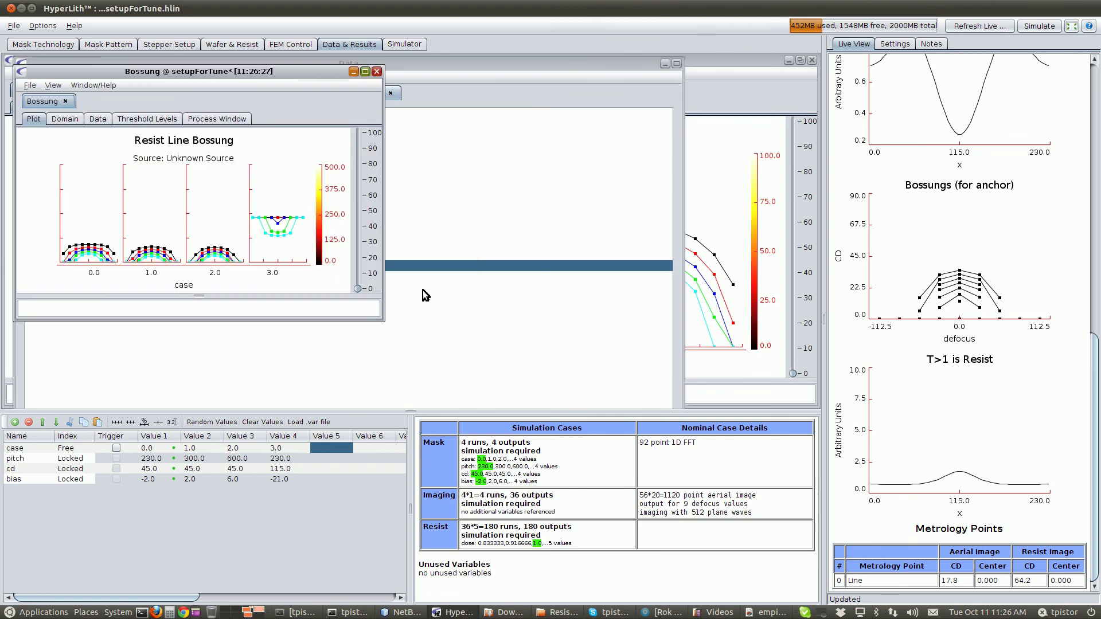
pyautogui.click(362, 71)
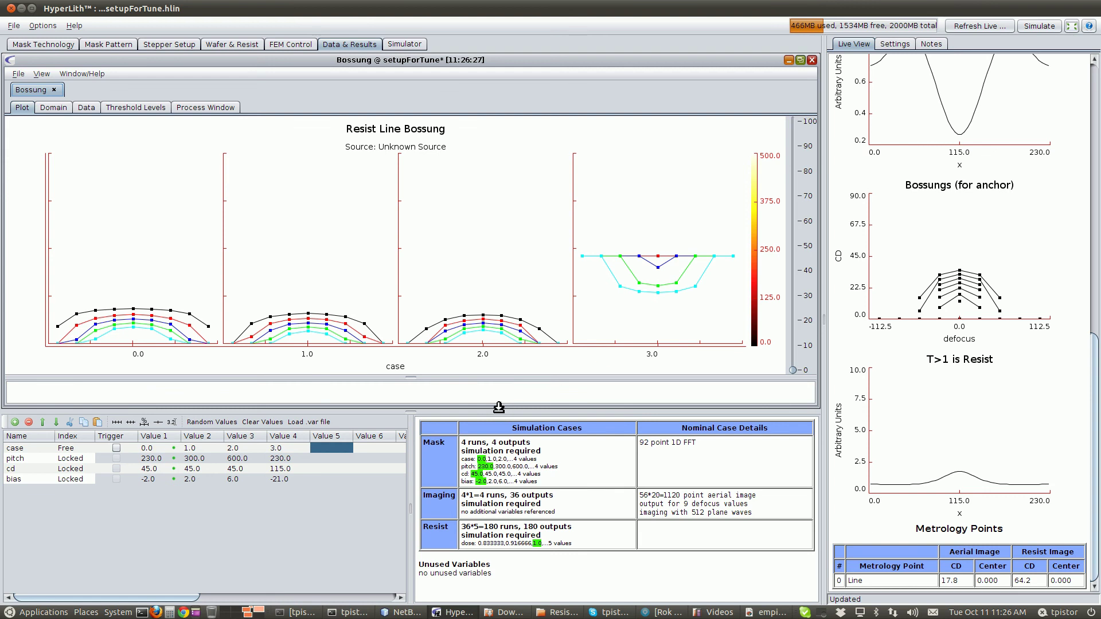
# Switch over to the empiricalData.ods spreadsheet in LibreOffice Calc.
pyautogui.click(823, 613)
pyautogui.click(827, 581)
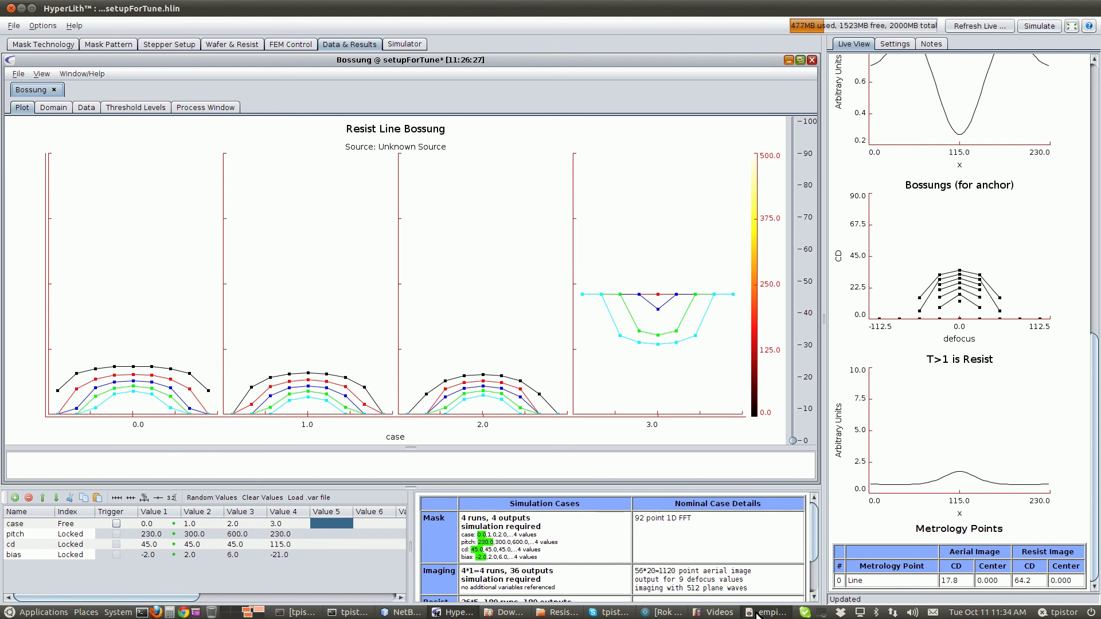
pyautogui.click(758, 612)
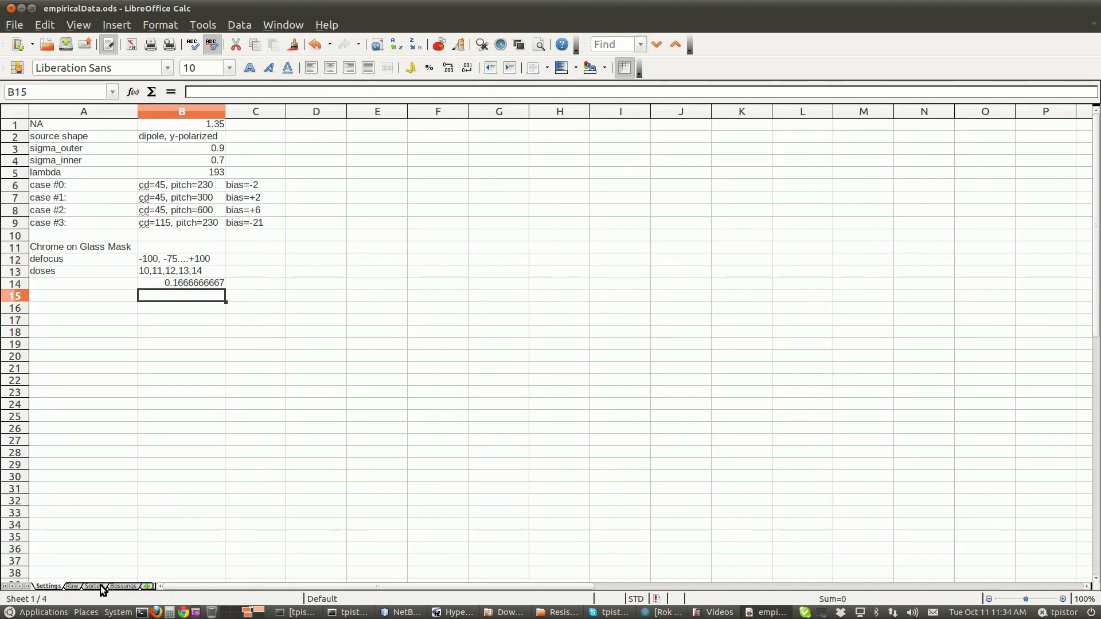
# Review the empirical Bossungs sheet, return to Settings, then bring back HyperLith's simulated Bossung plot.
pyautogui.click(120, 586)
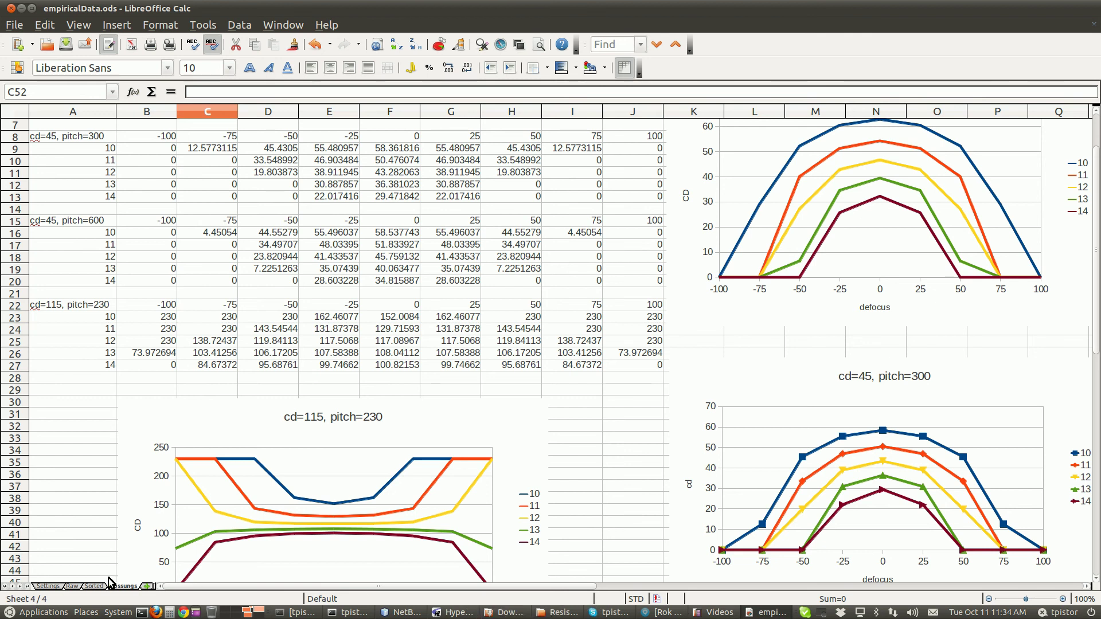
pyautogui.click(50, 586)
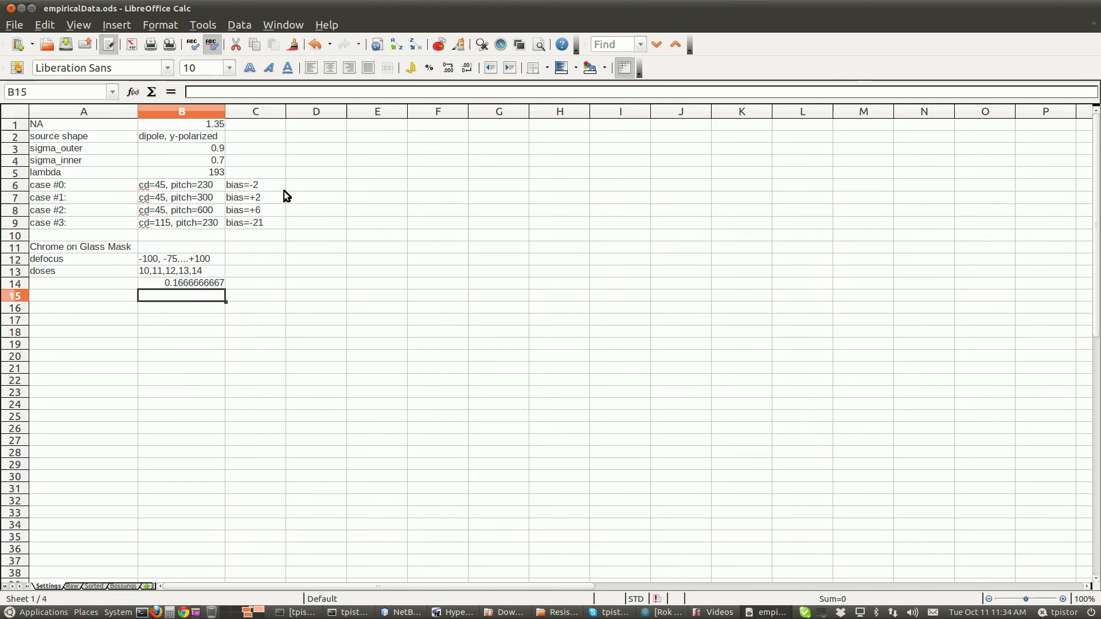
pyautogui.click(451, 612)
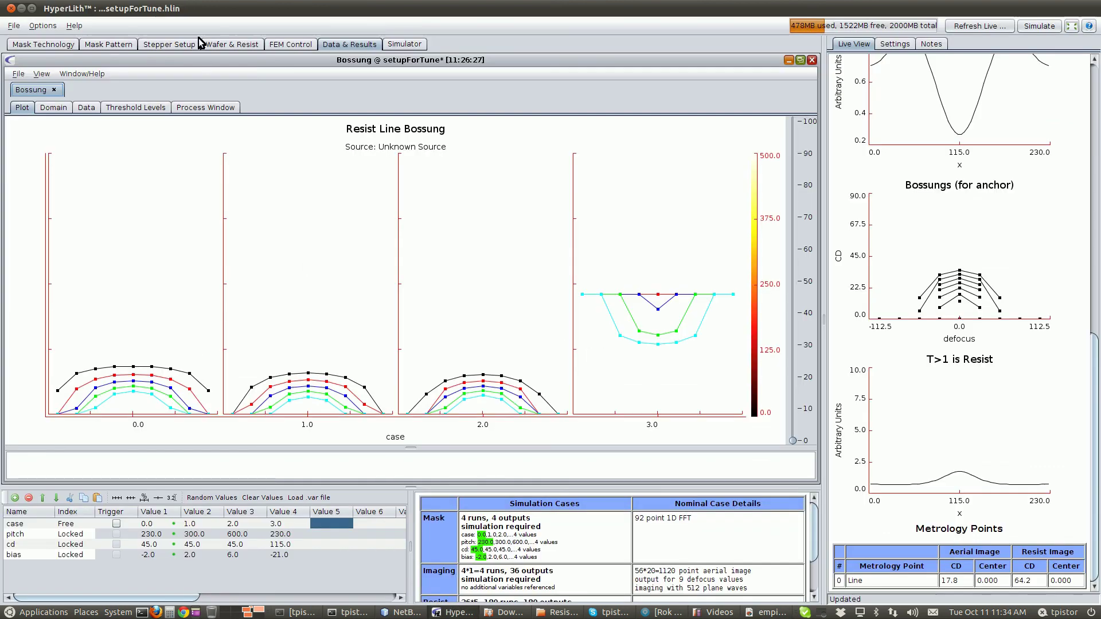
# Show the Wafer & Resist exposure and PEB parameters, such as Dill C 0.05 and threshold 0.25.
pyautogui.click(282, 45)
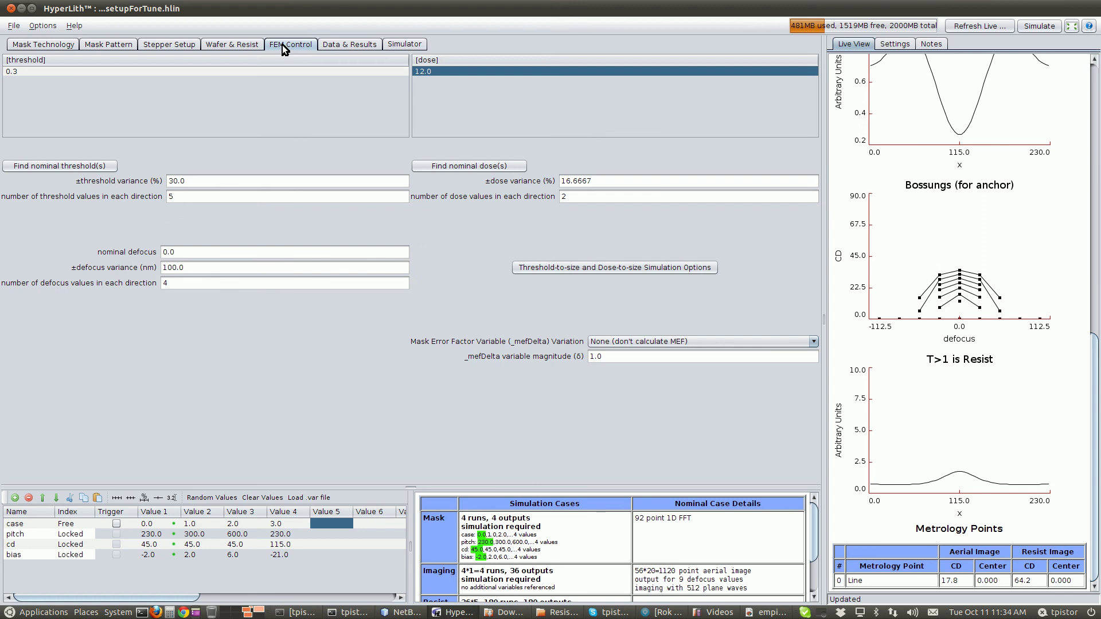
pyautogui.click(239, 46)
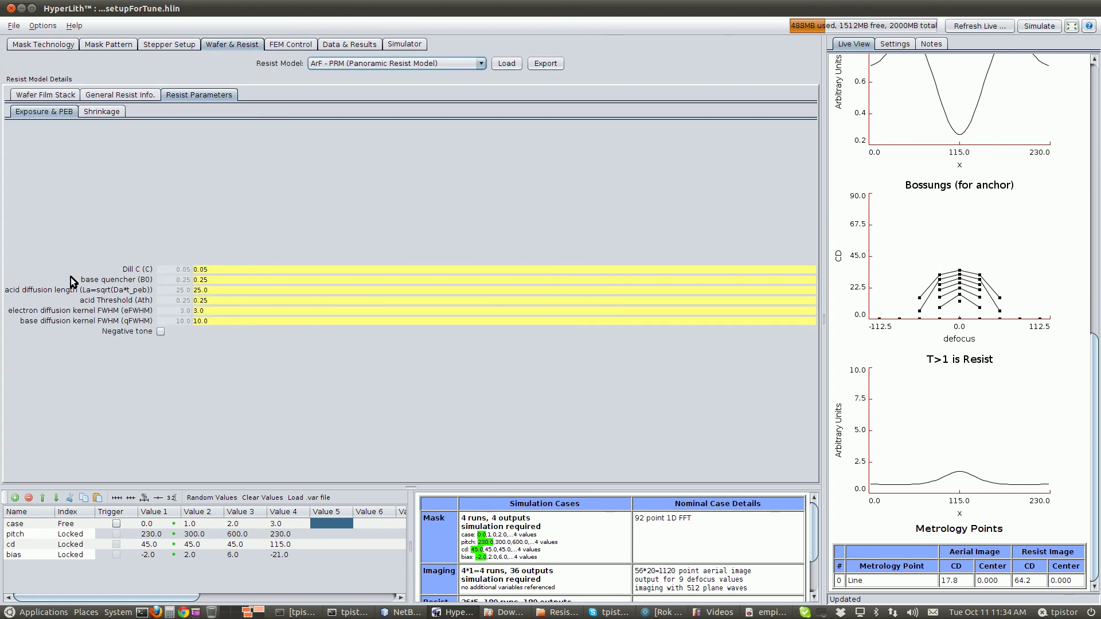